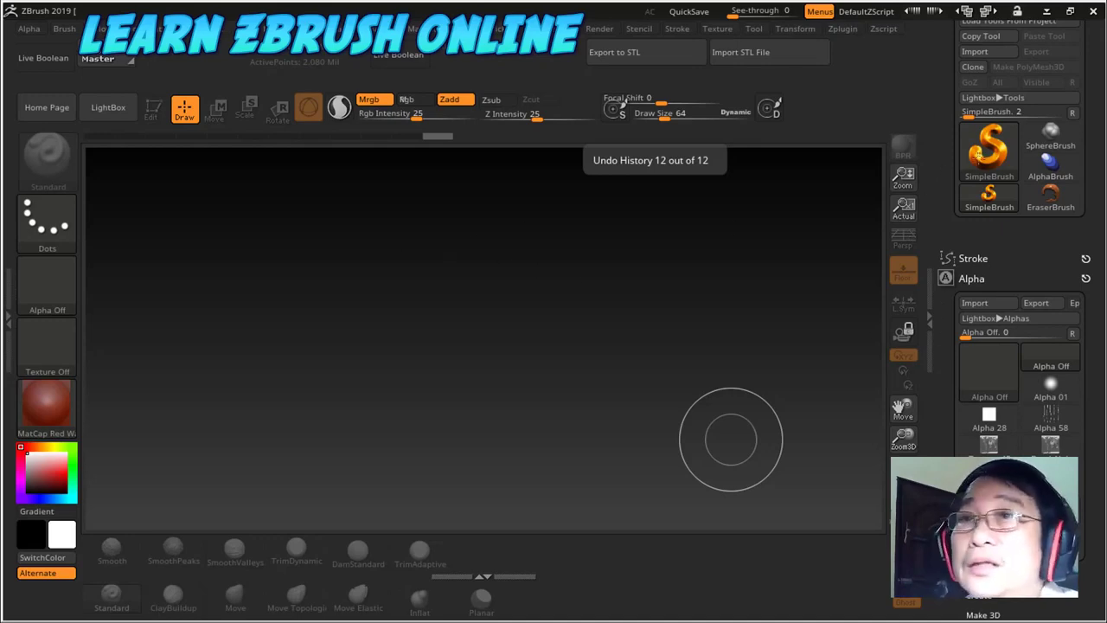
- Pick Sphere3D from the tool list, draw it at the canvas centre, and enable Edit mode
click(989, 151)
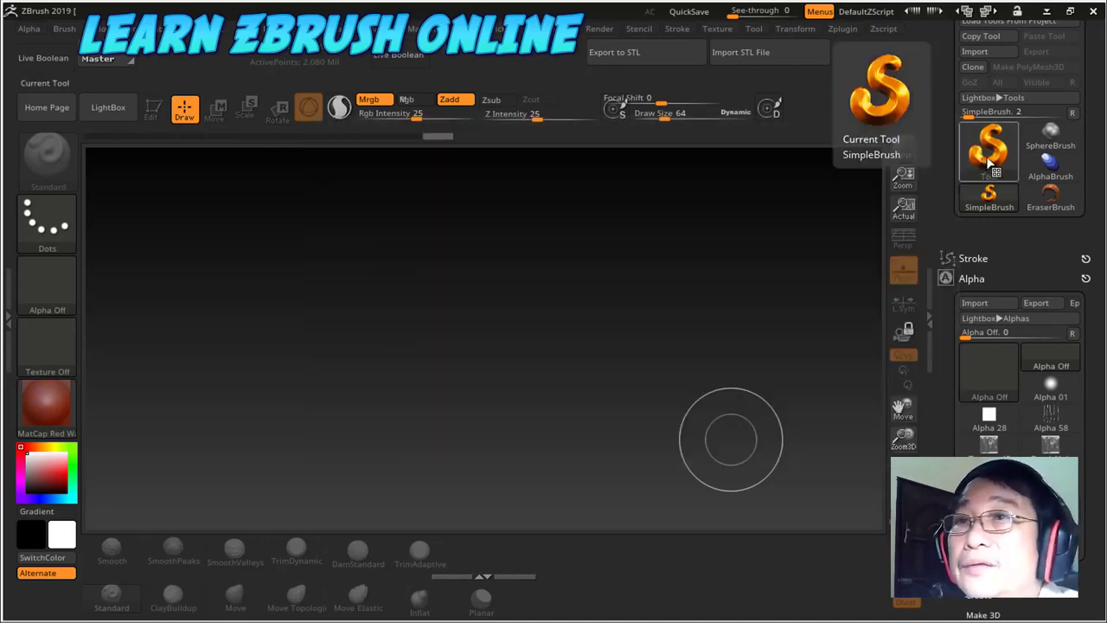
click(989, 163)
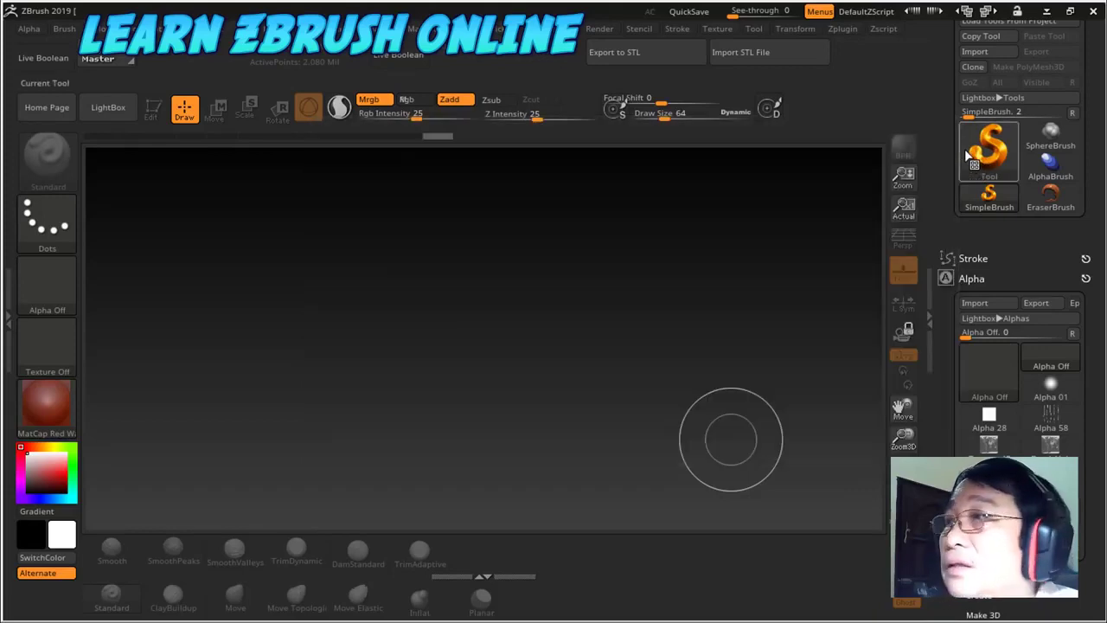
click(987, 154)
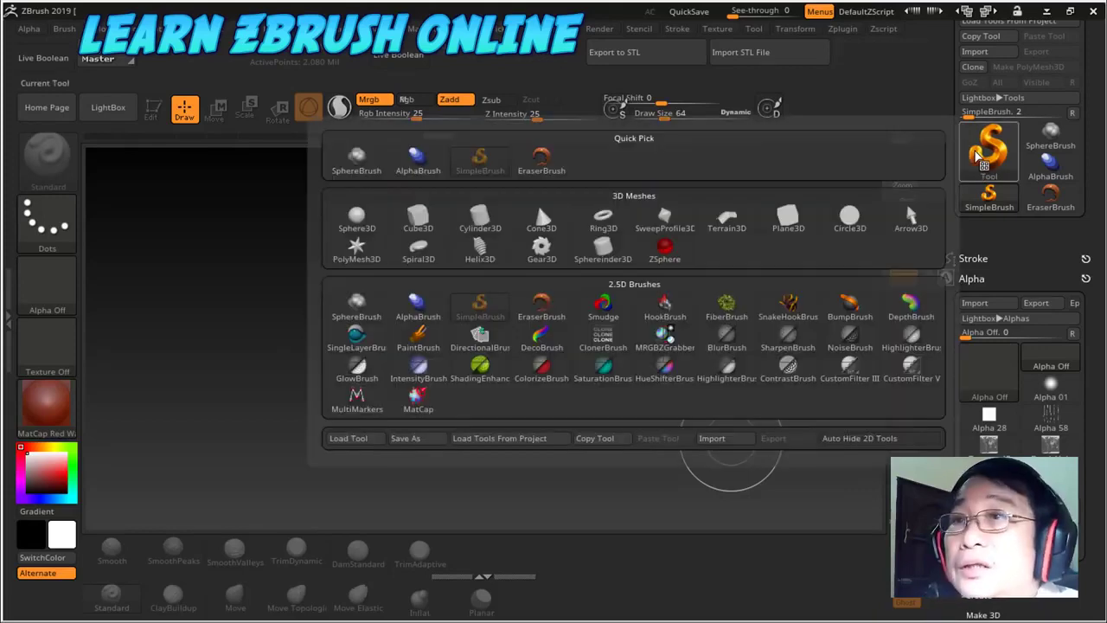
click(356, 218)
mouse_move(487, 350)
mouse_down()
mouse_move(497, 479)
mouse_move(346, 279)
mouse_up()
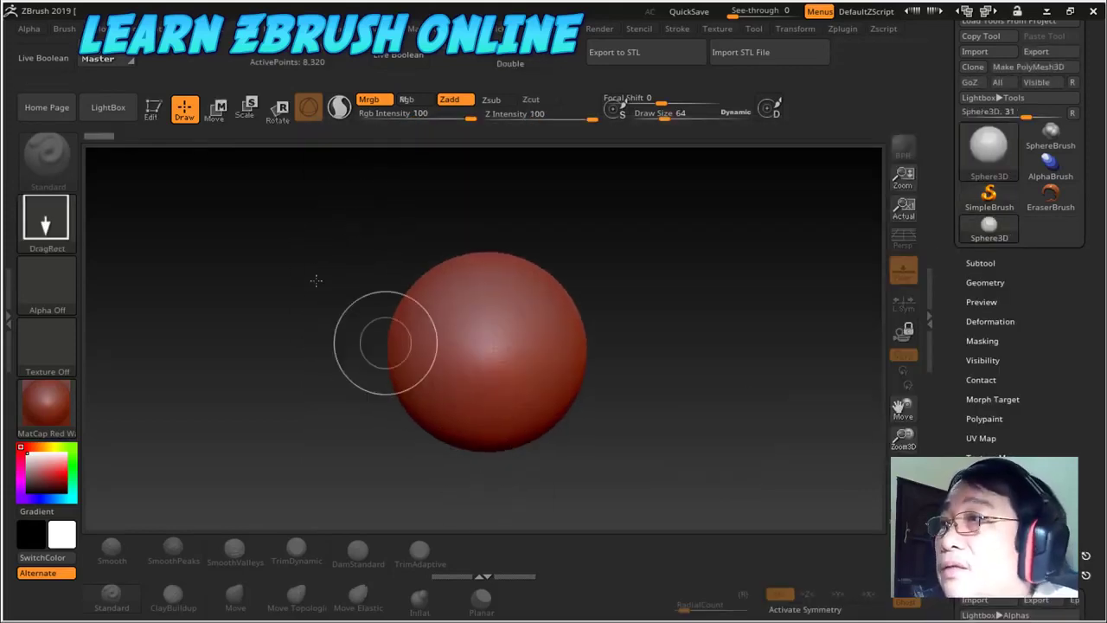
click(154, 109)
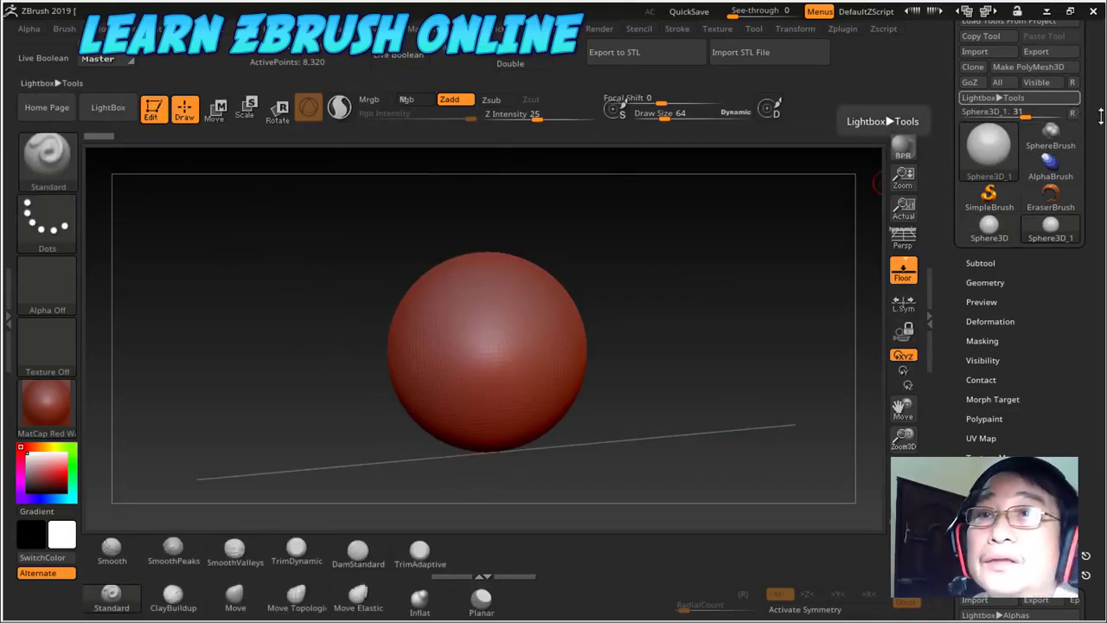
- Convert the sphere into a PolyMesh3D tool
click(1028, 67)
mouse_move(789, 289)
shift+mouse_down()
mouse_move(799, 298)
mouse_move(800, 288)
shift+mouse_up()
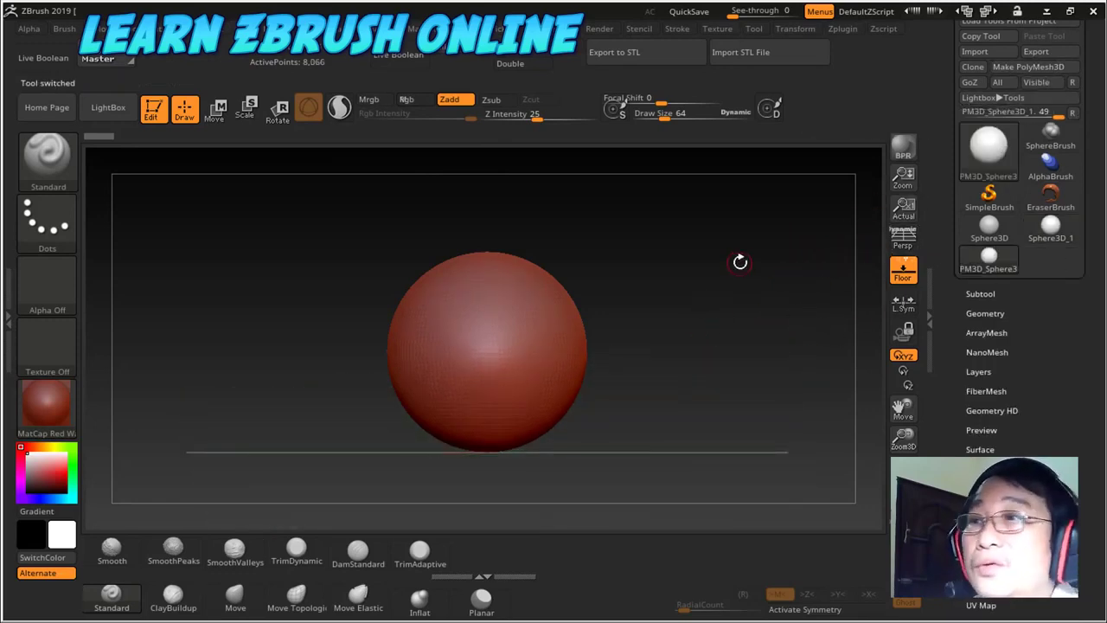
shift+drag(740, 262, 833, 245)
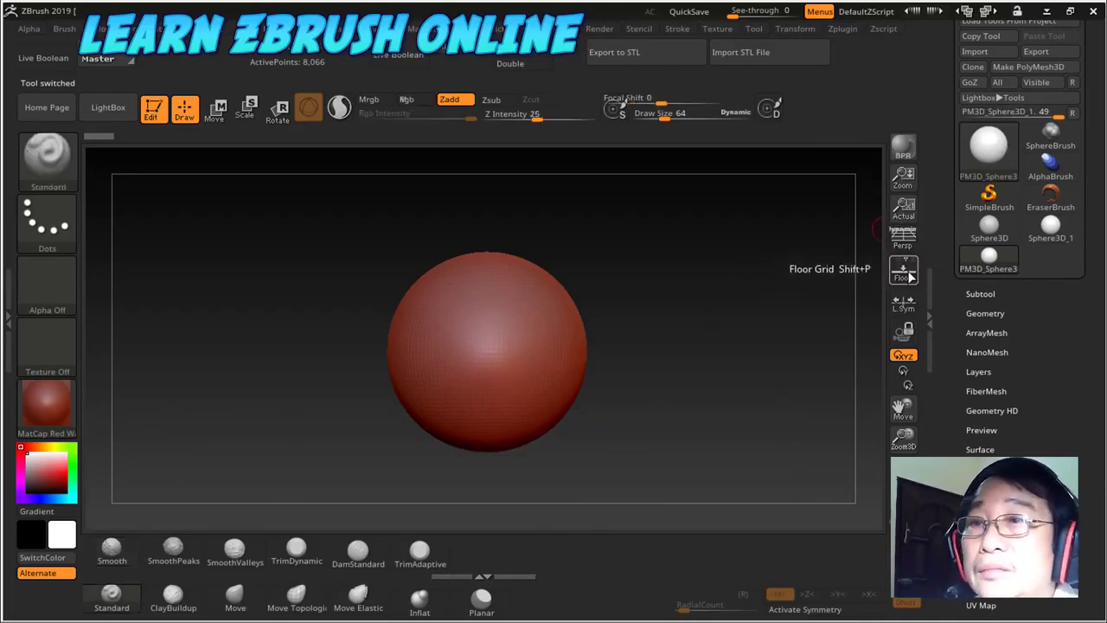
mouse_move(721, 316)
mouse_down()
mouse_move(728, 357)
mouse_move(729, 330)
mouse_move(697, 278)
mouse_move(692, 301)
mouse_move(637, 318)
mouse_up()
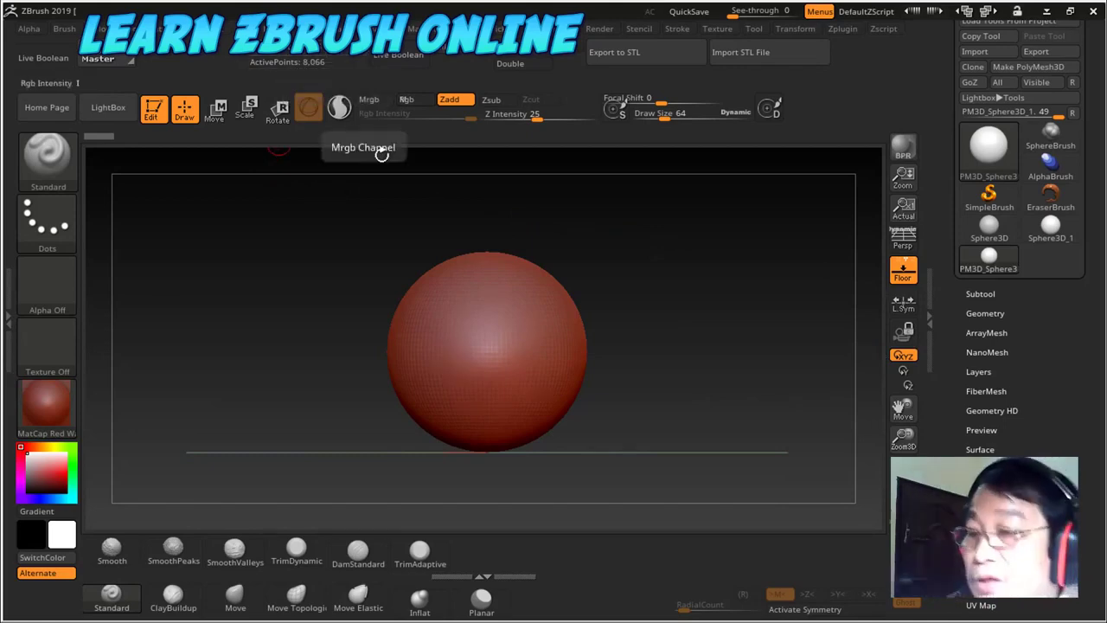
- Subdivide the sphere with Ctrl+D to 520,194 active points
key(ctrl+d)
key(ctrl+d)
key(ctrl+d)
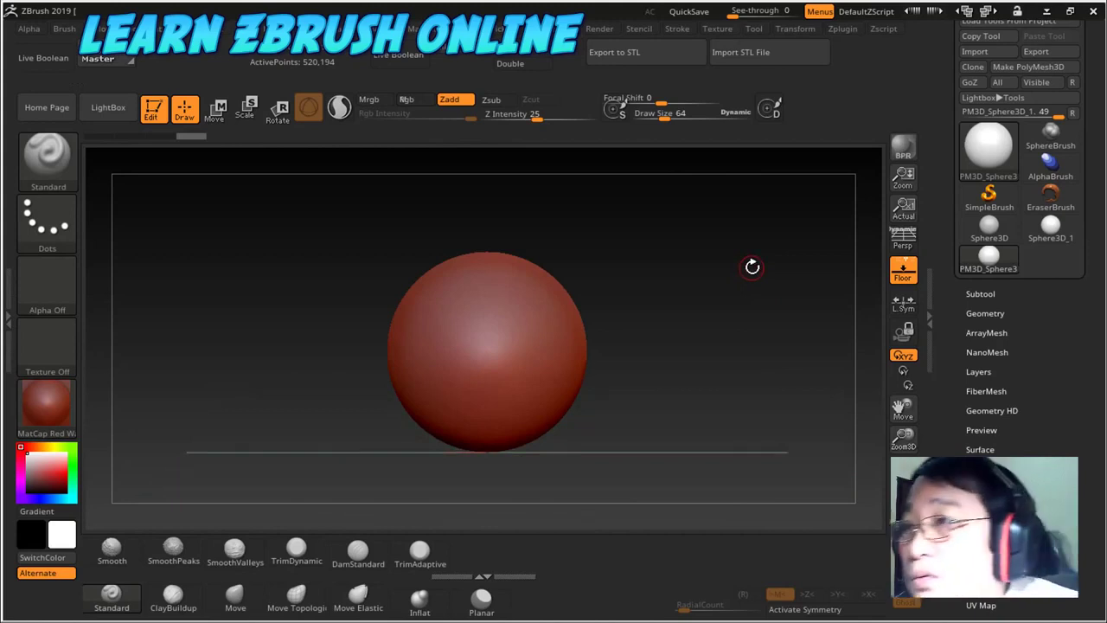
drag(767, 271, 662, 300)
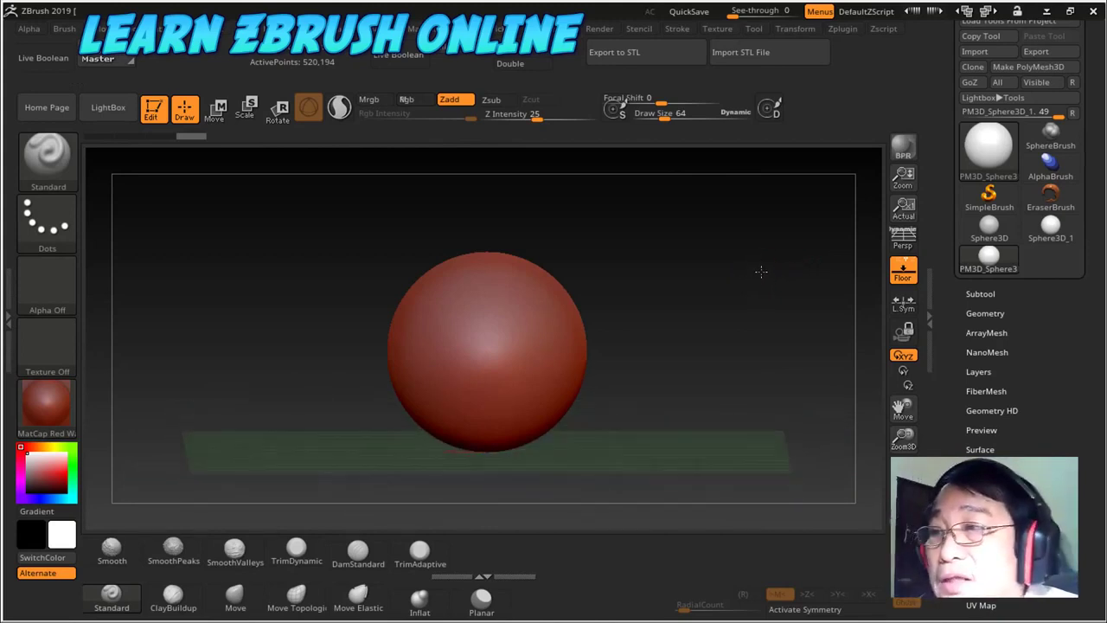
drag(721, 263, 570, 342)
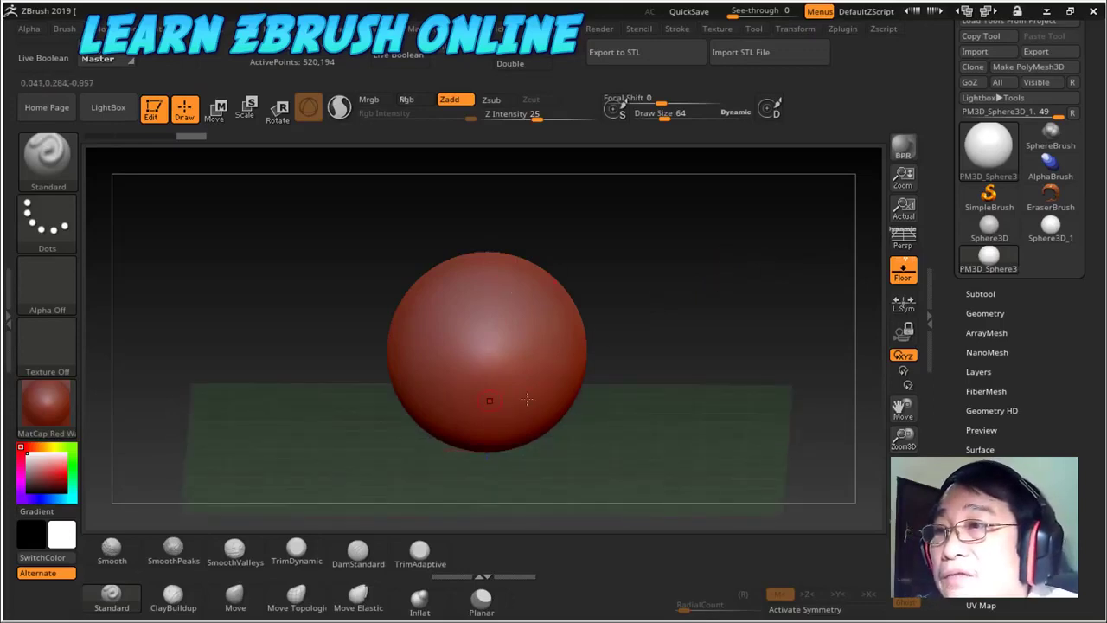
drag(696, 295, 722, 285)
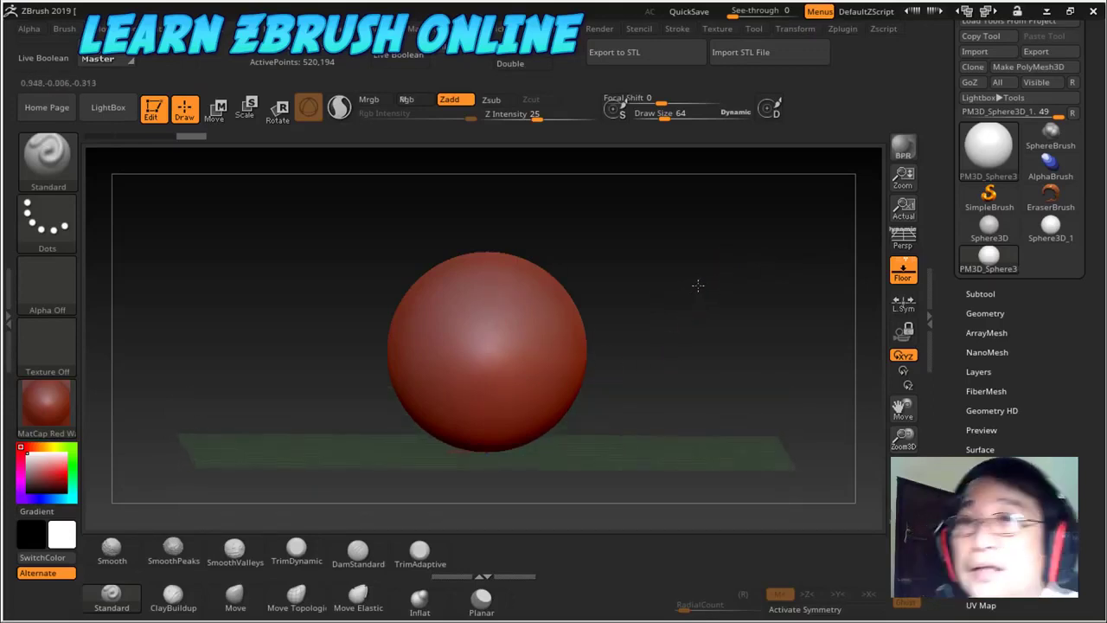
- Scroll the Tool palette to the UV Map subpalette, expand it, then collapse it again
scroll(976, 349, down, 2)
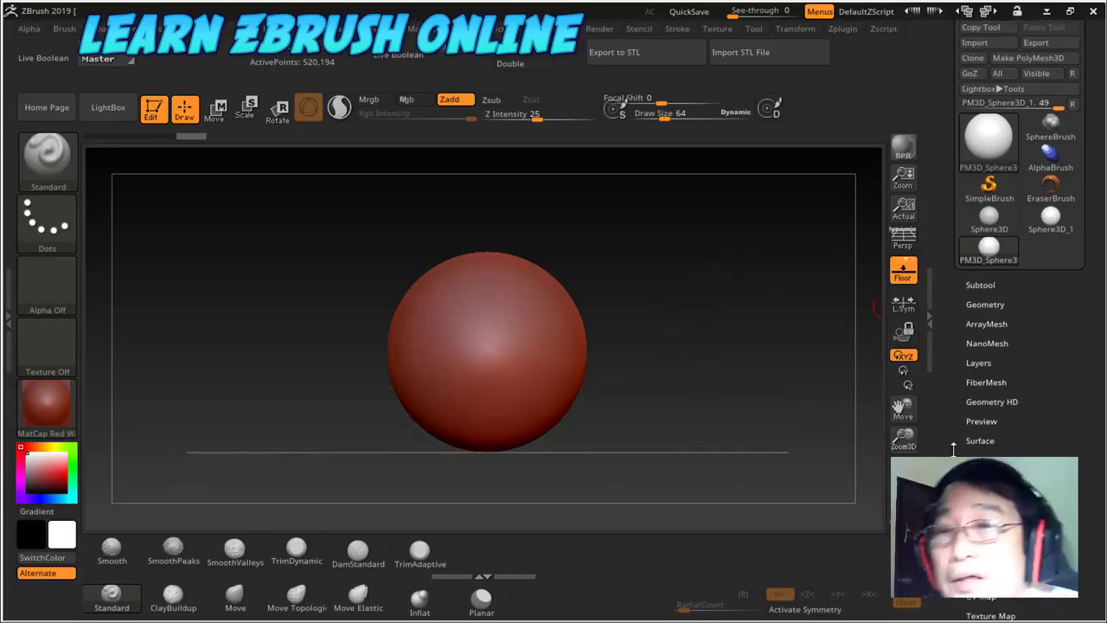
scroll(976, 349, down, 2)
scroll(975, 350, down, 1)
click(983, 336)
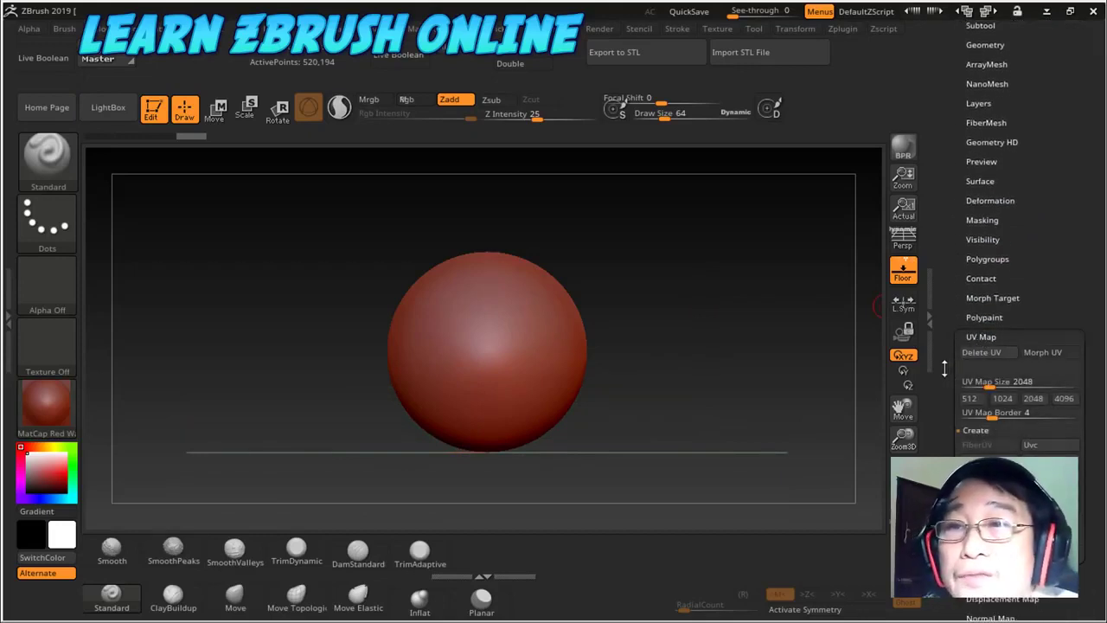
drag(983, 336, 966, 273)
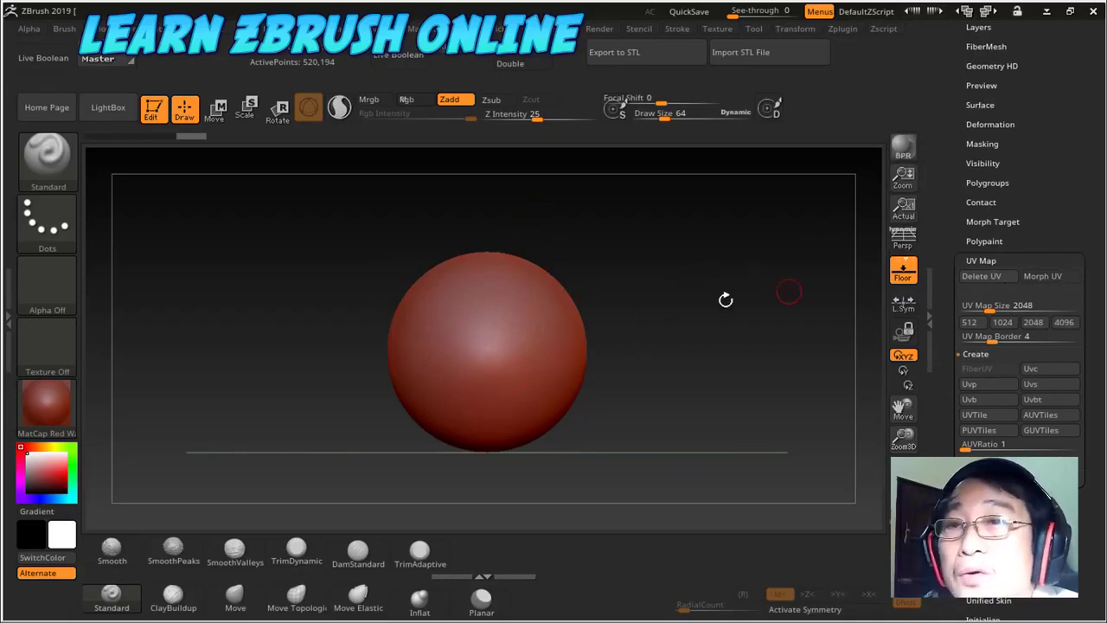
mouse_move(705, 259)
mouse_down()
mouse_move(715, 292)
mouse_move(683, 286)
mouse_move(707, 267)
mouse_up()
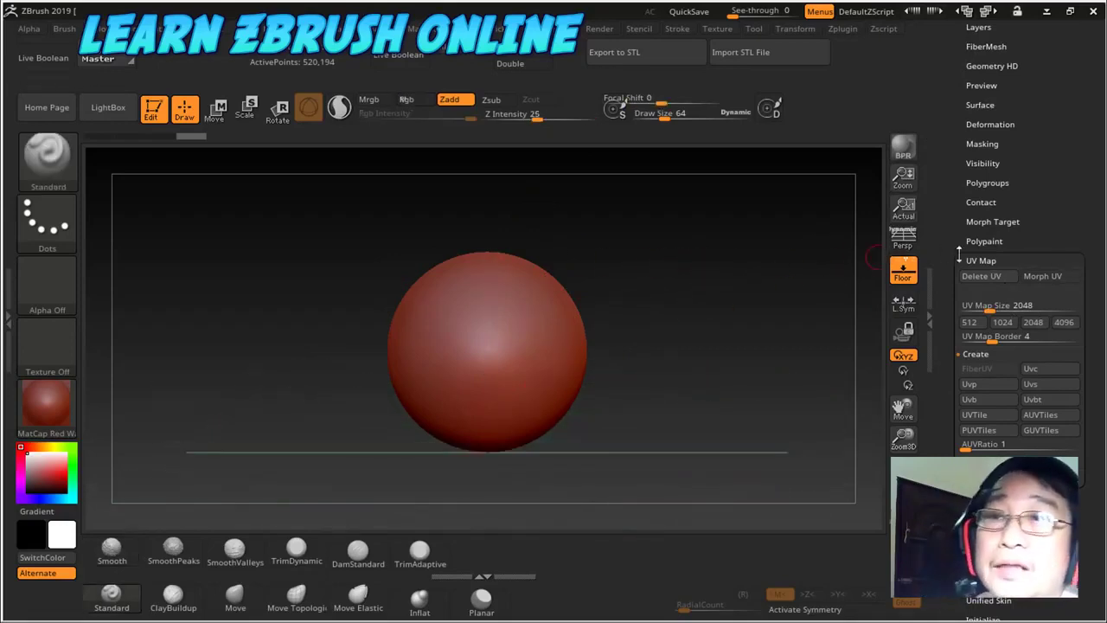
click(982, 260)
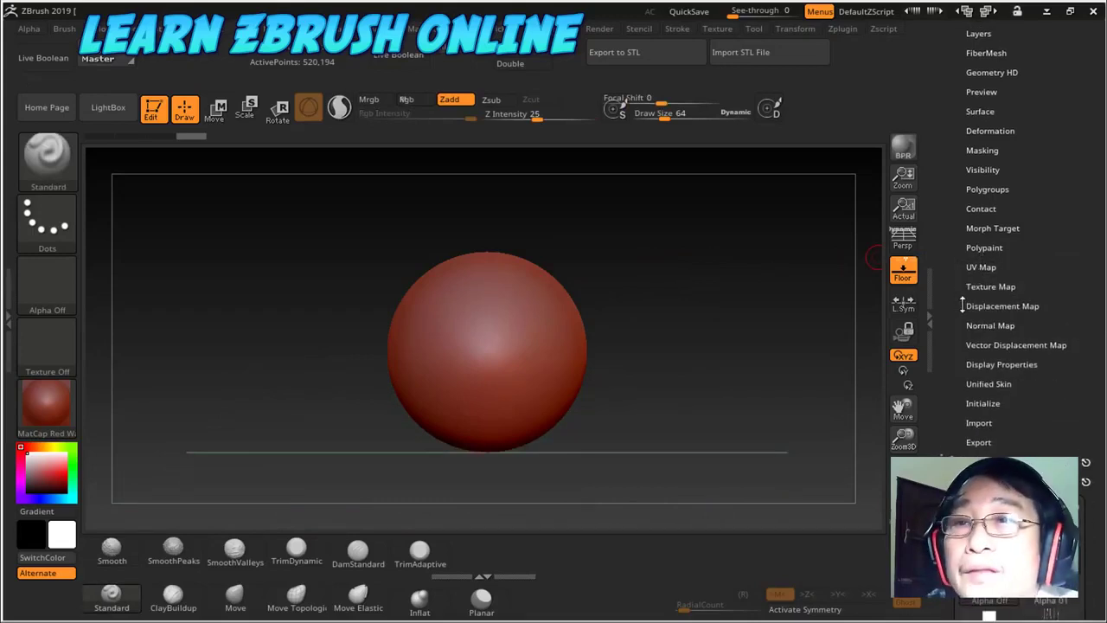
- Apply the world-map Texture 24 to the sphere in Tool > Texture Map
click(991, 284)
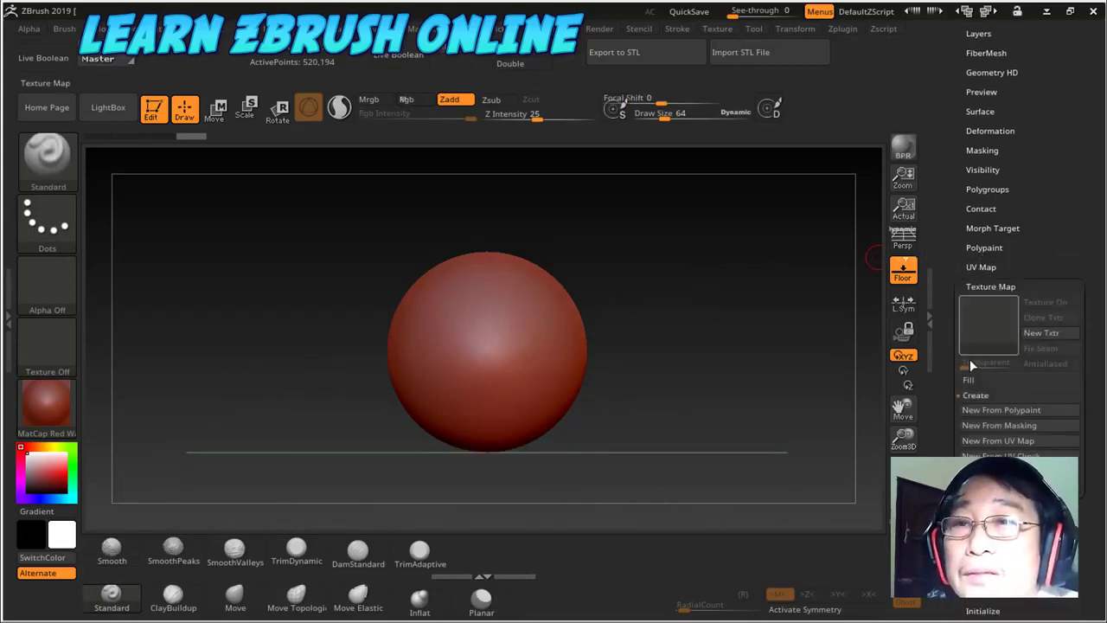
click(1003, 335)
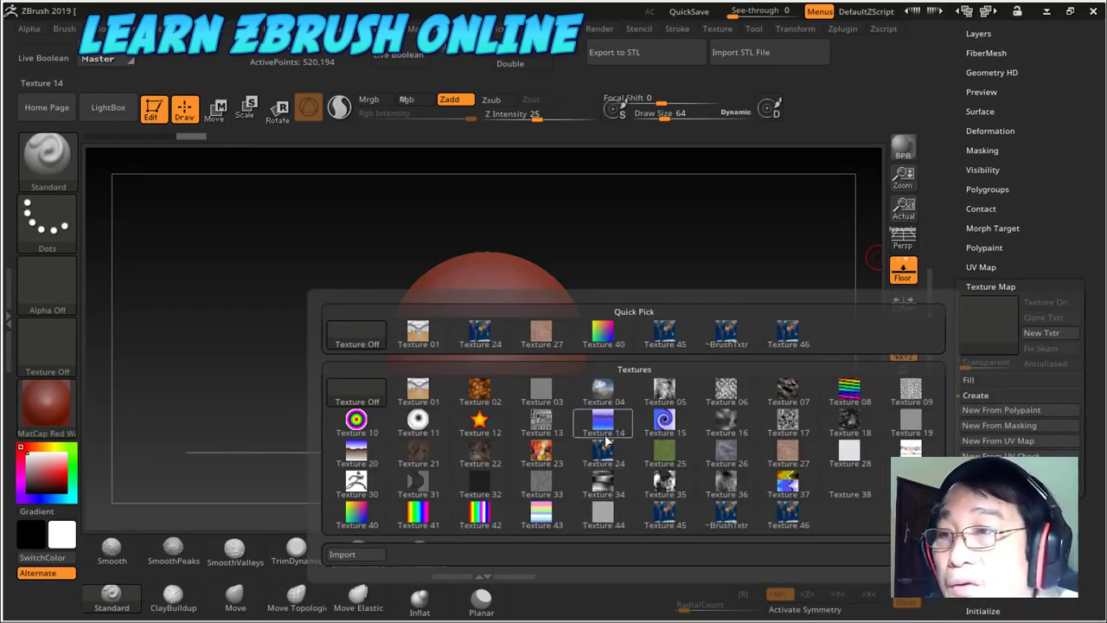
mouse_move(603, 456)
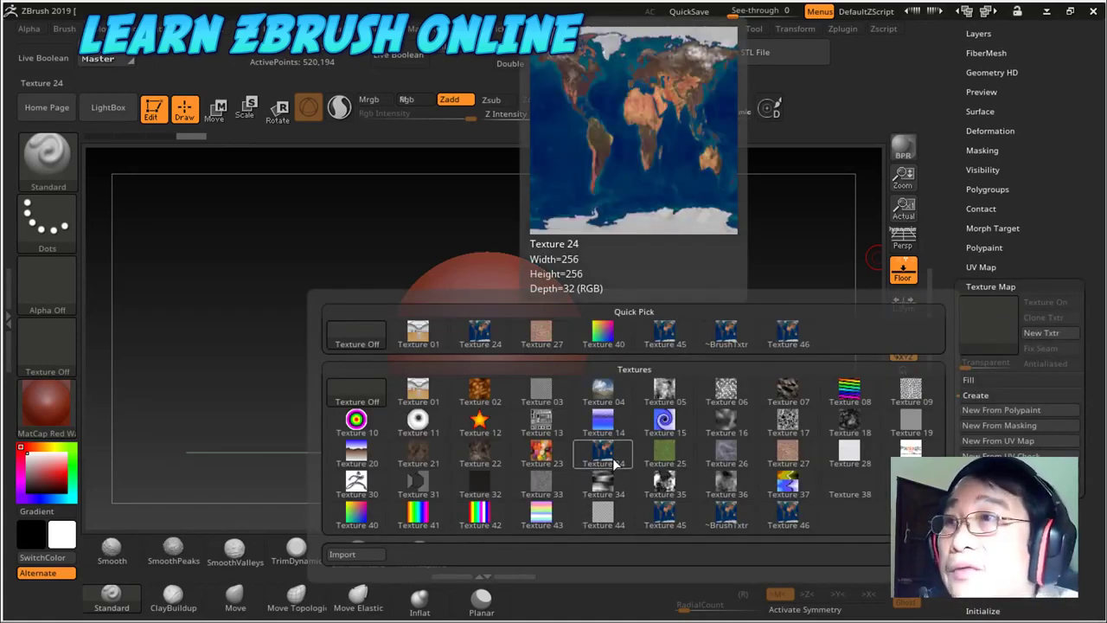
click(617, 459)
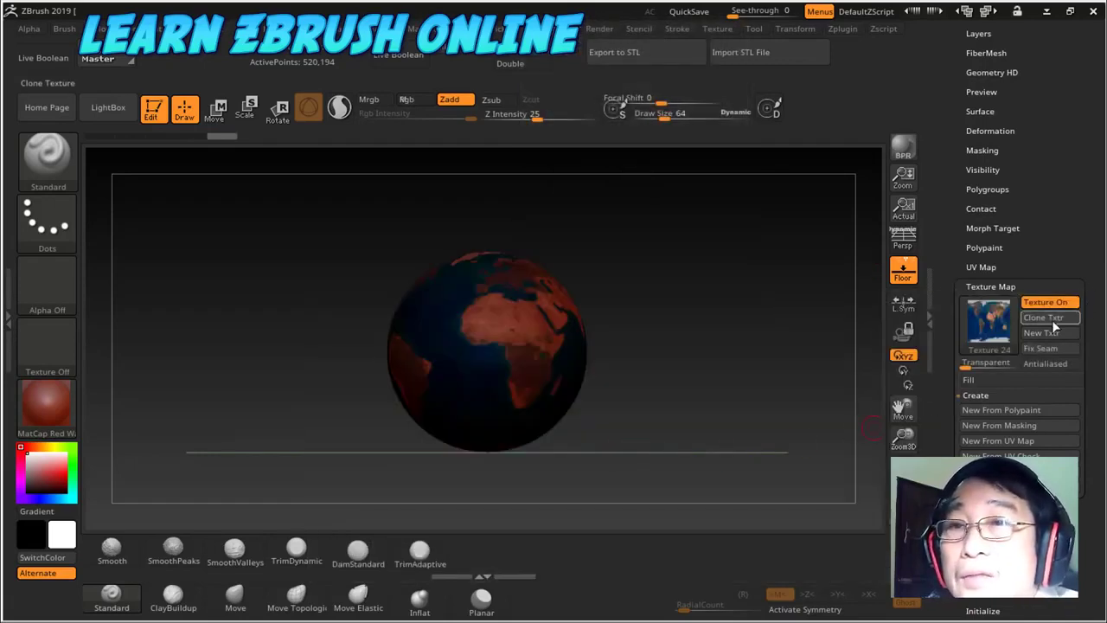
- Clone the sphere's texture into the current texture as Texture 47
click(1049, 319)
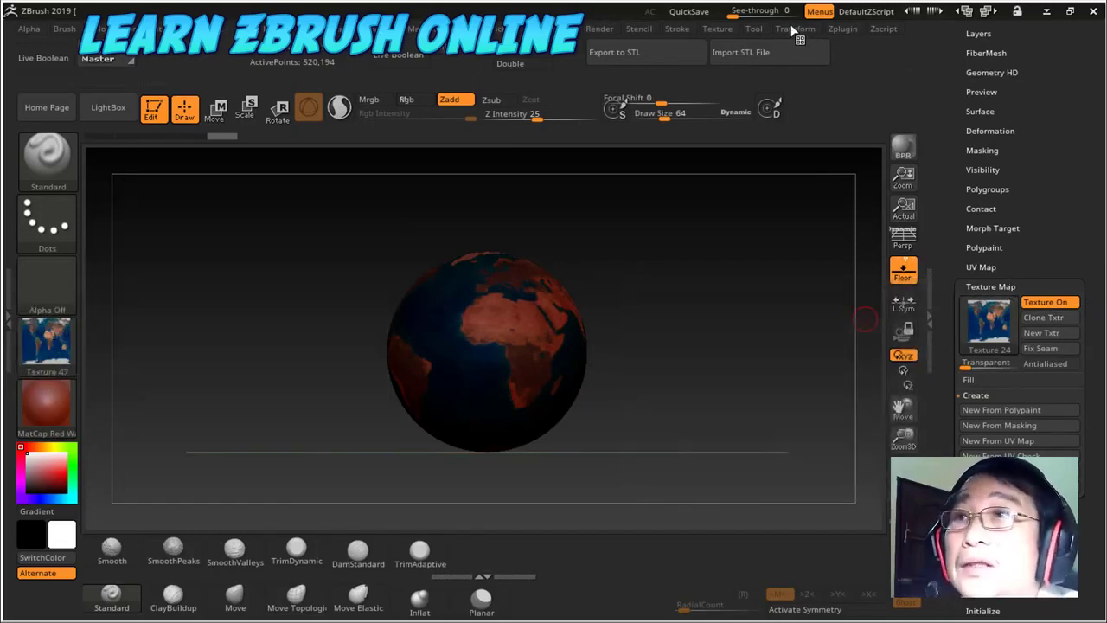
click(715, 30)
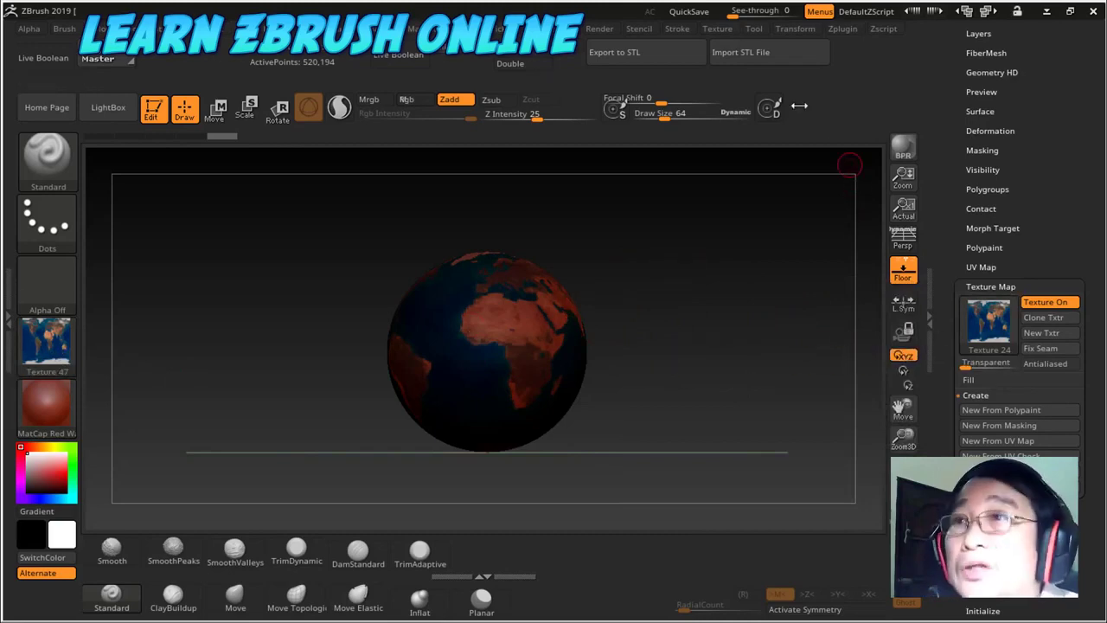
click(717, 30)
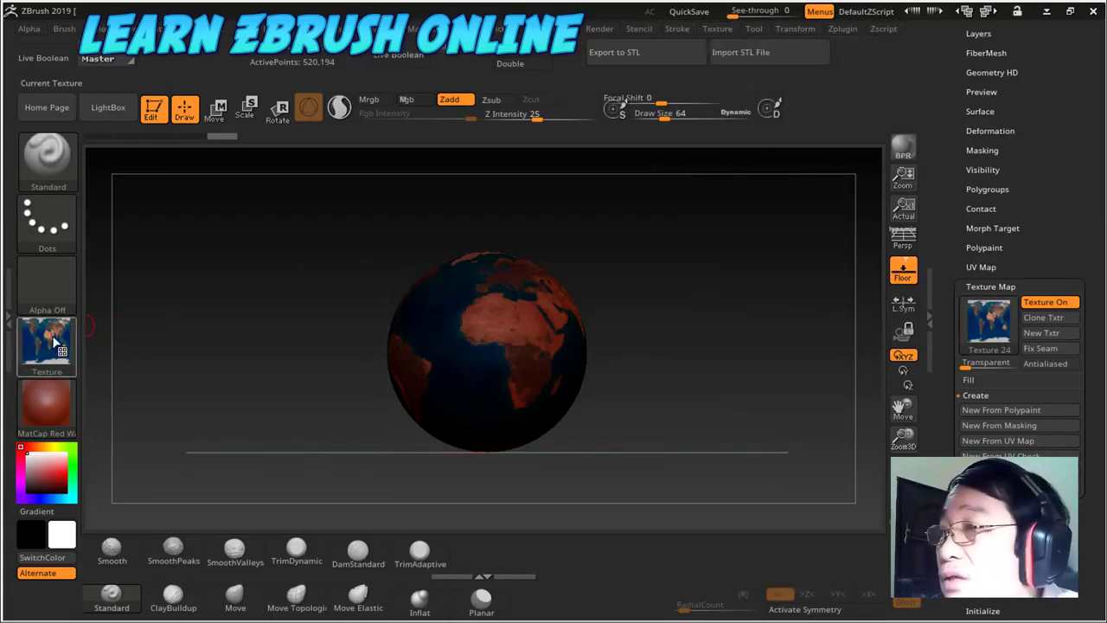
- Make a 256×256 greyscale alpha, Texture 47, from the world-map texture with MakeAlpha
click(52, 341)
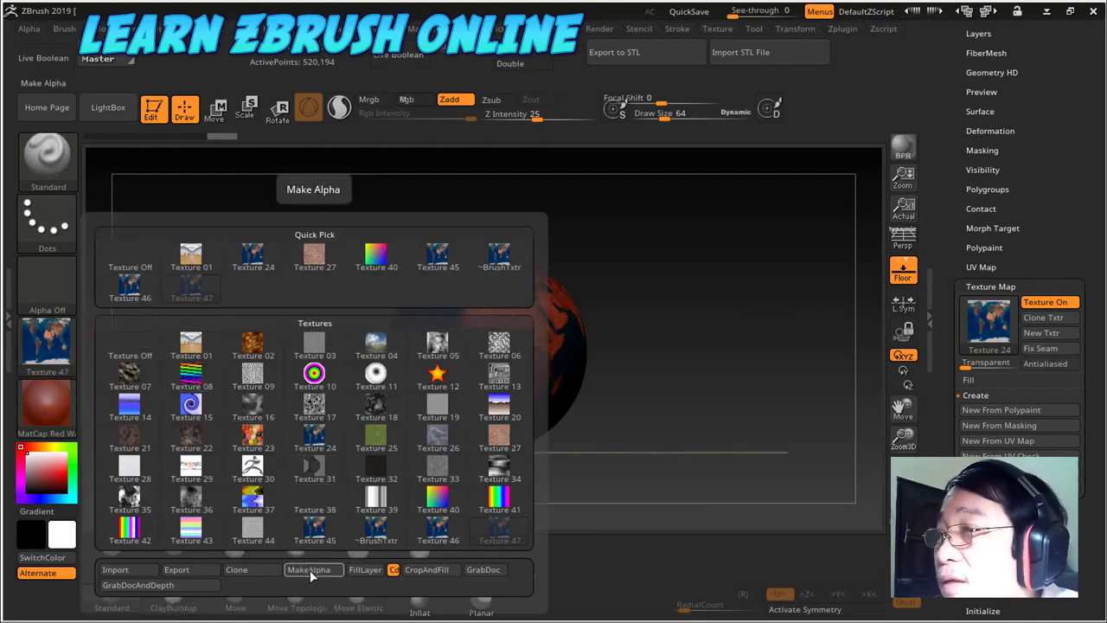
click(54, 342)
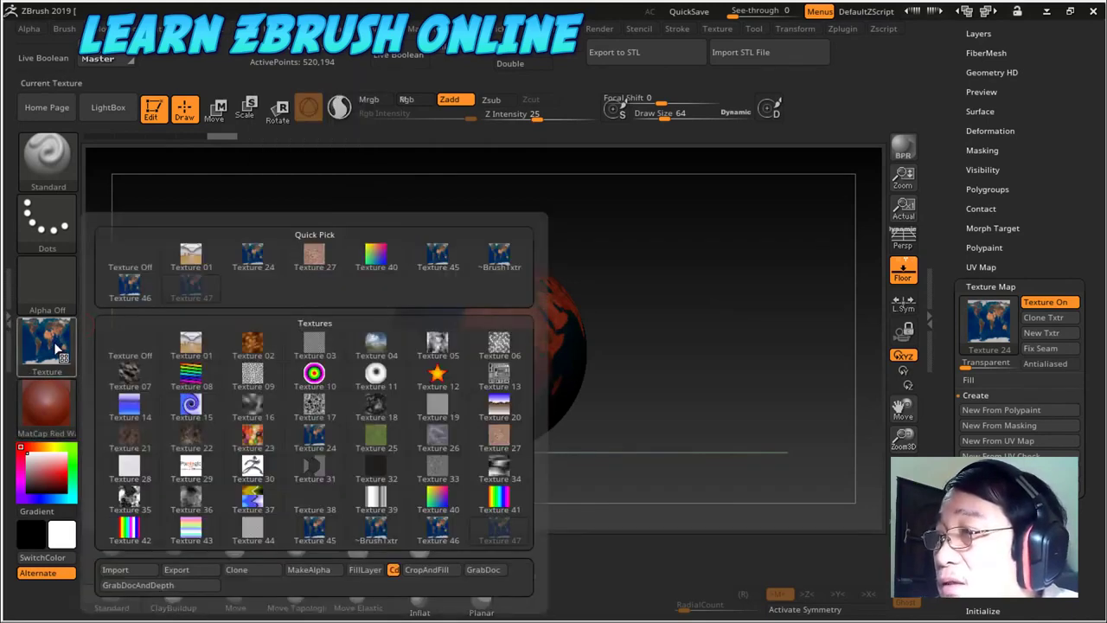
click(308, 569)
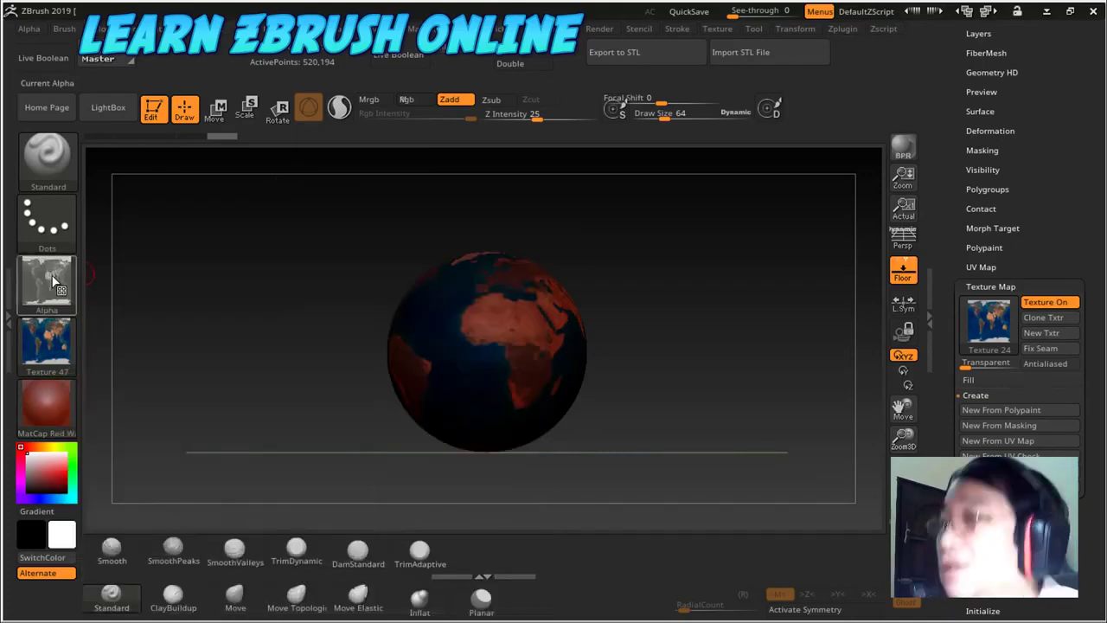
mouse_move(48, 281)
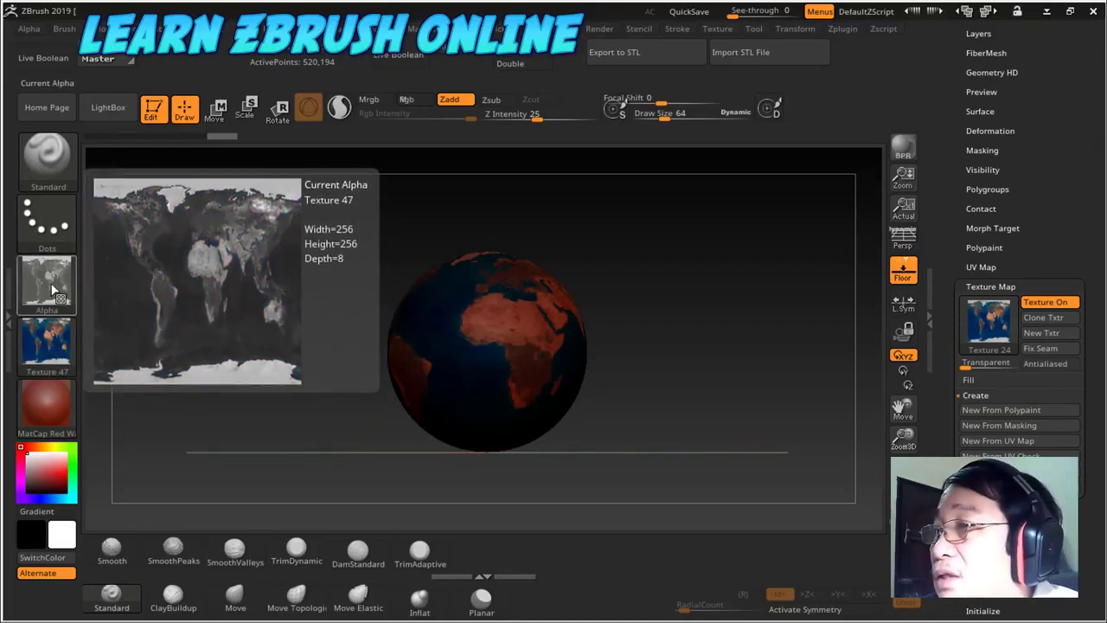
click(54, 290)
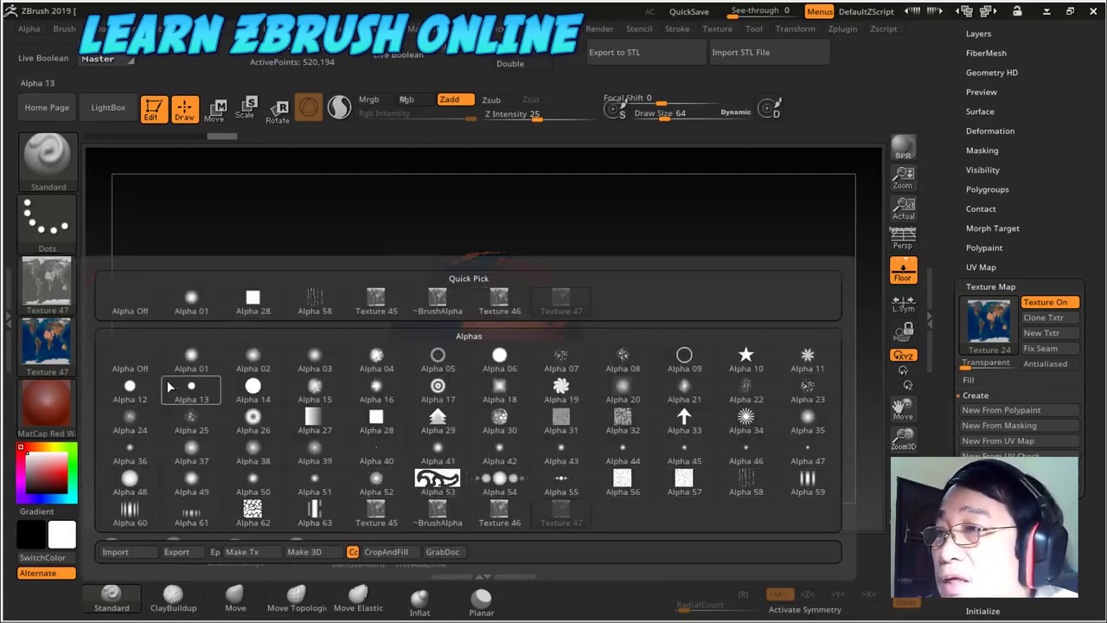
mouse_move(47, 342)
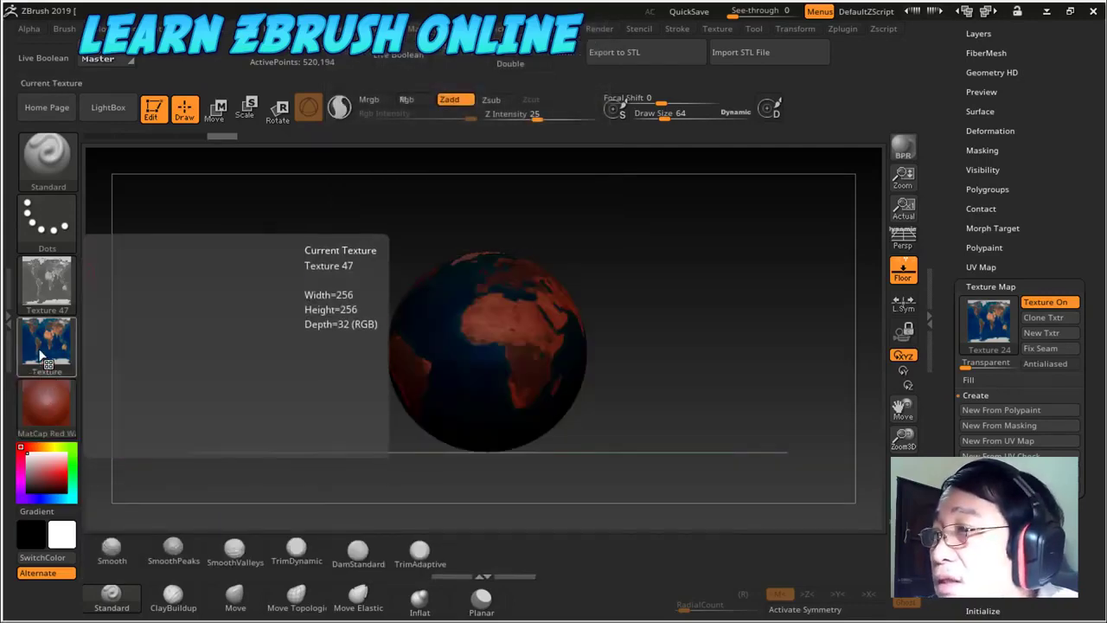
click(47, 344)
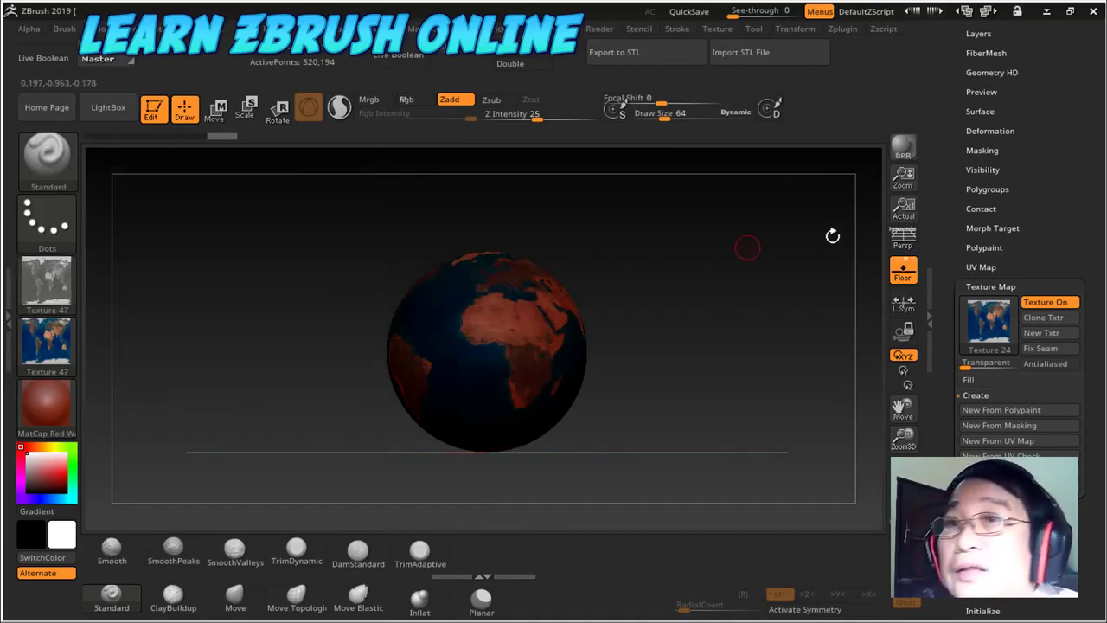
- Expand Tool > Masking > Mask By Alpha, leaving Intensity and Blend at 100
mouse_move(953, 152)
mouse_down()
mouse_move(952, 270)
mouse_move(967, 275)
mouse_up()
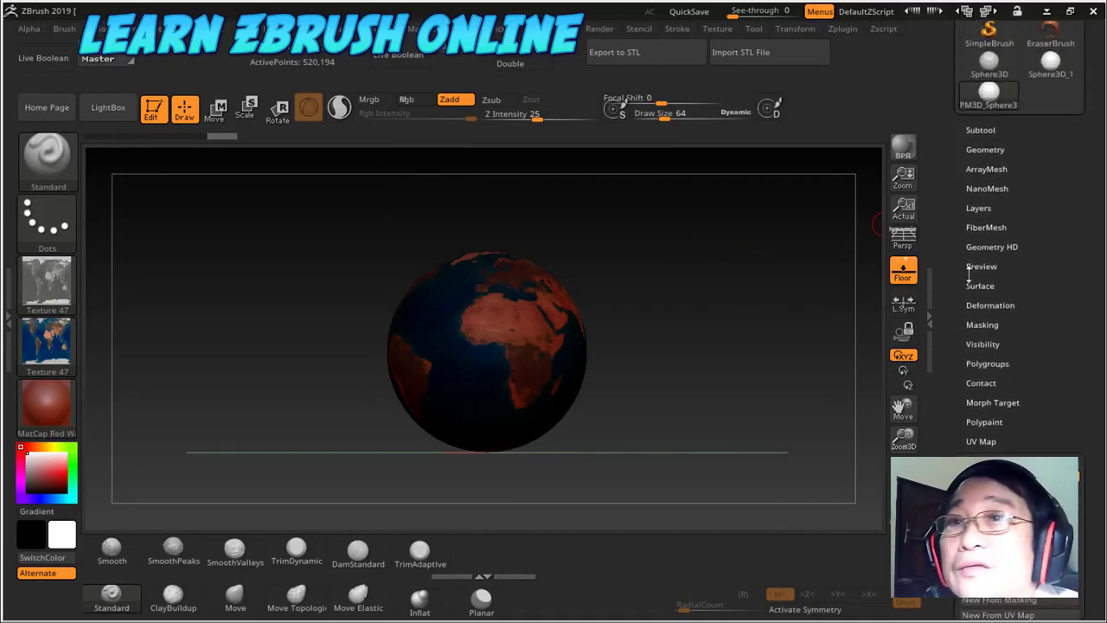
click(993, 324)
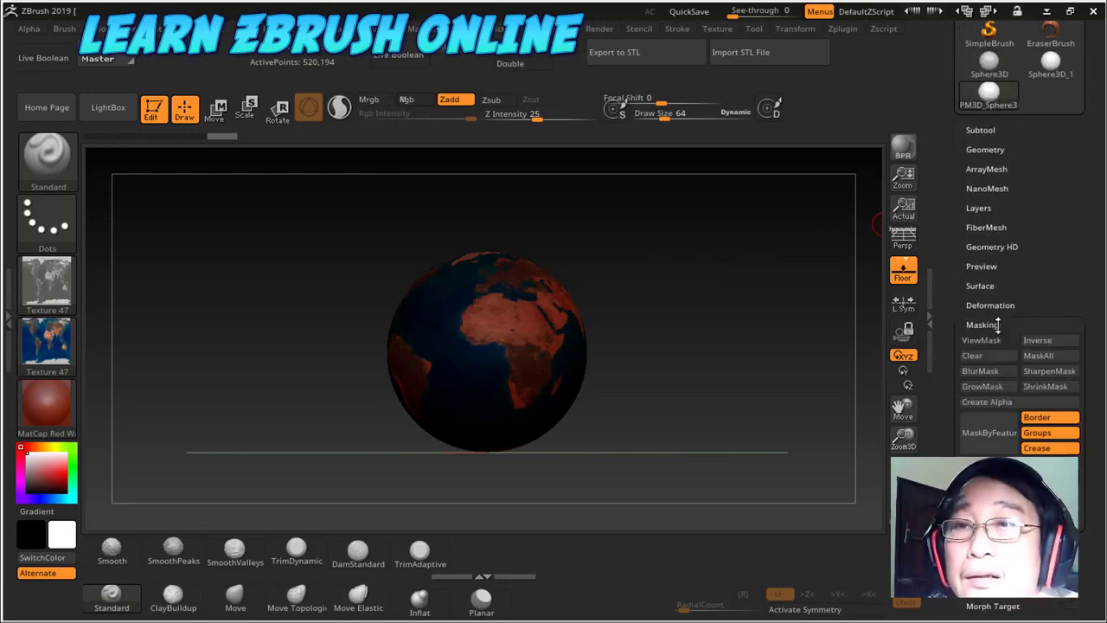
drag(939, 364, 951, 237)
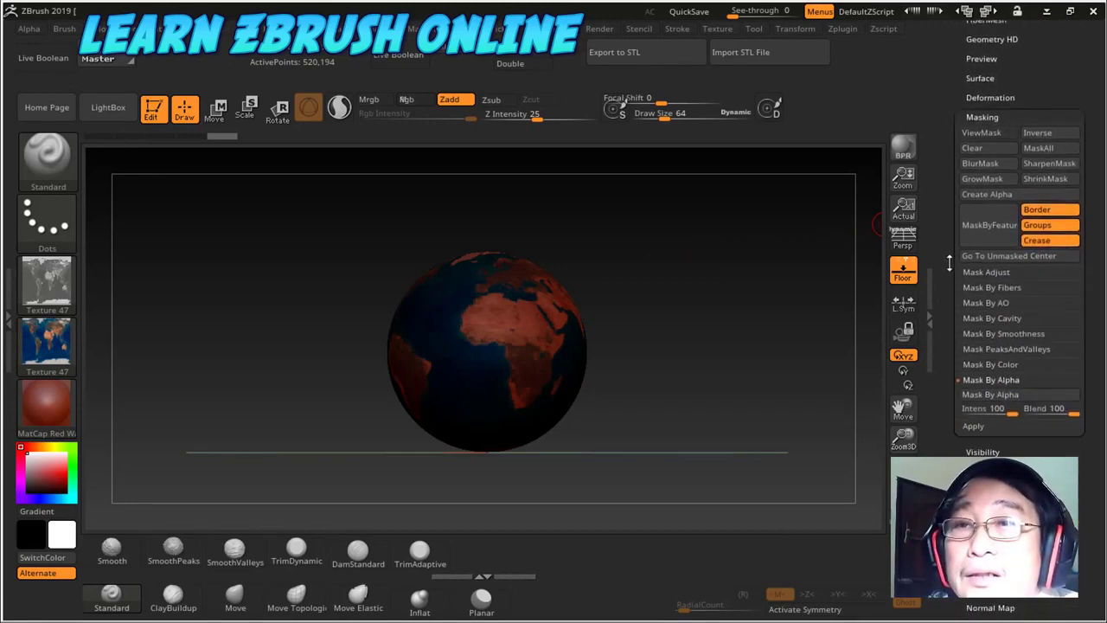
click(994, 251)
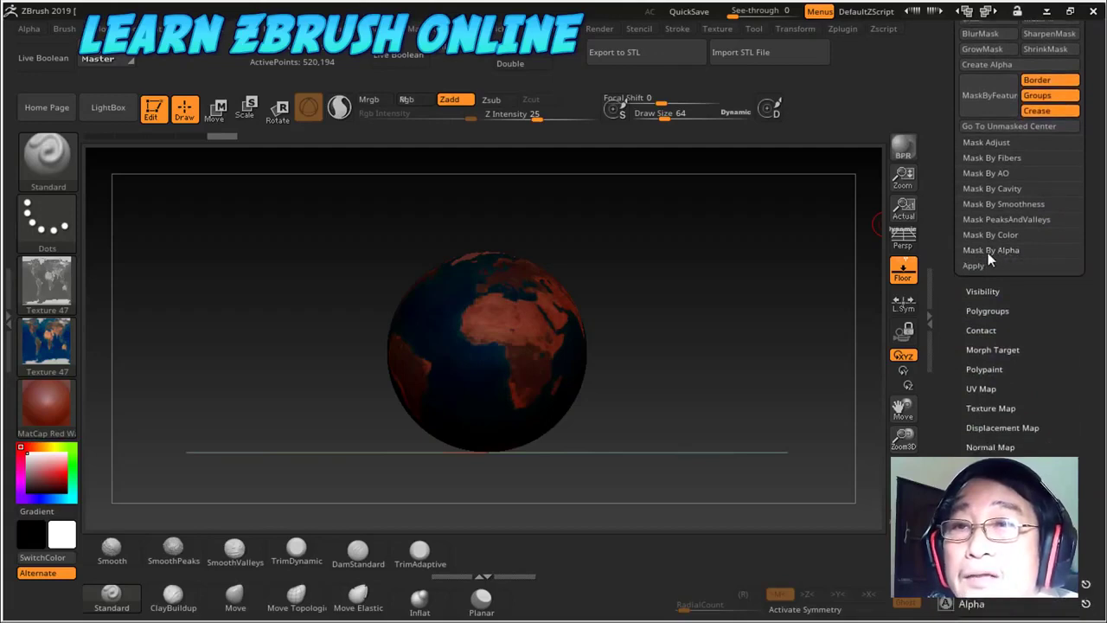
click(988, 253)
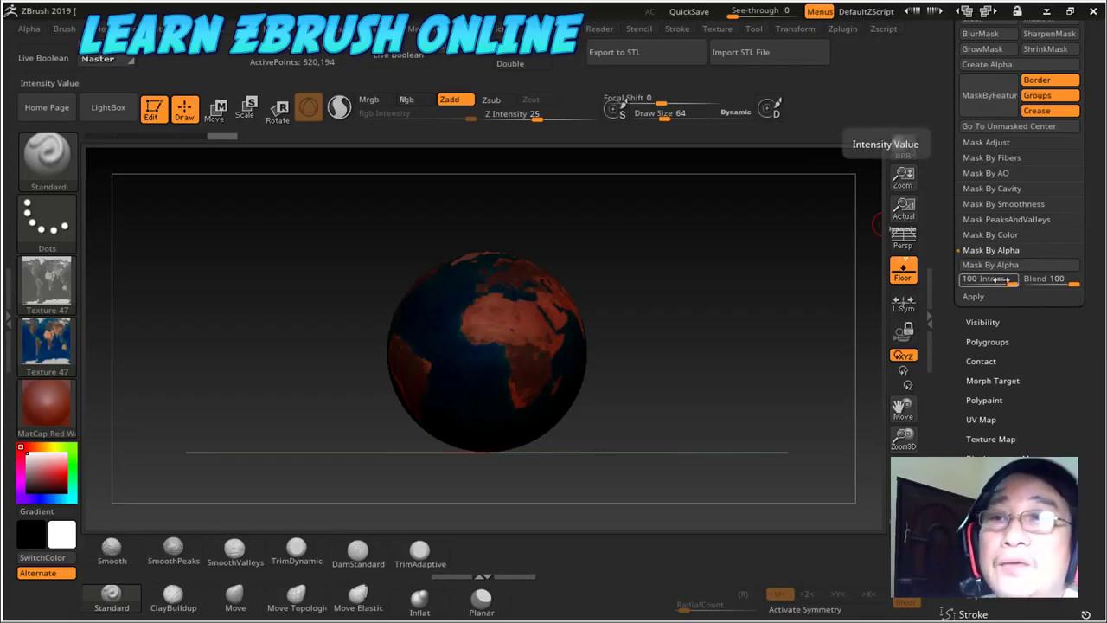
drag(1011, 283, 989, 284)
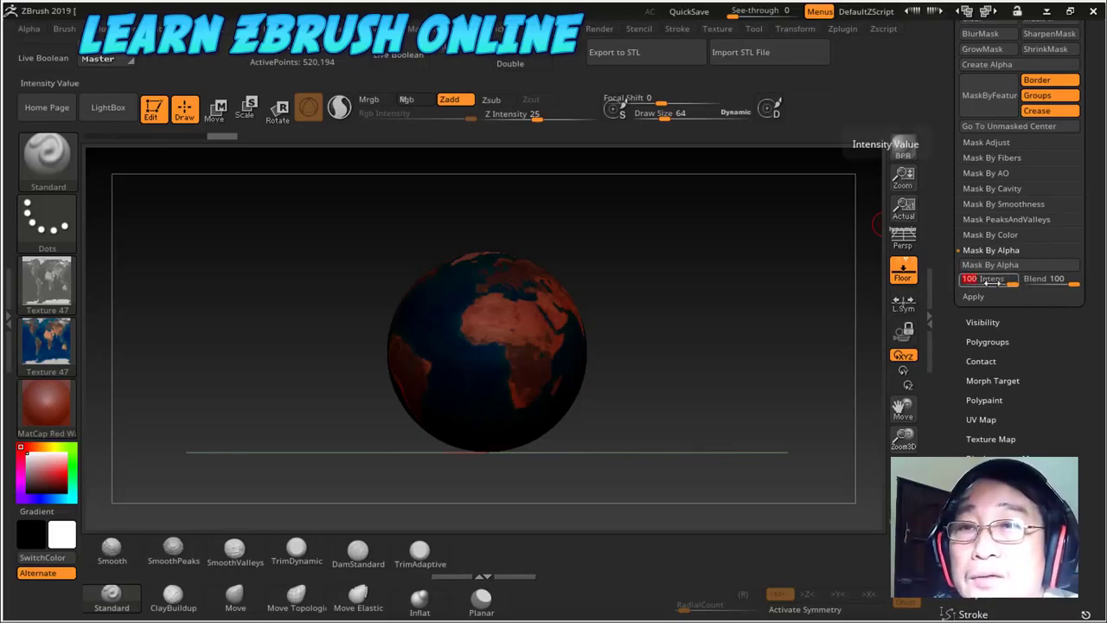
drag(1075, 283, 1055, 286)
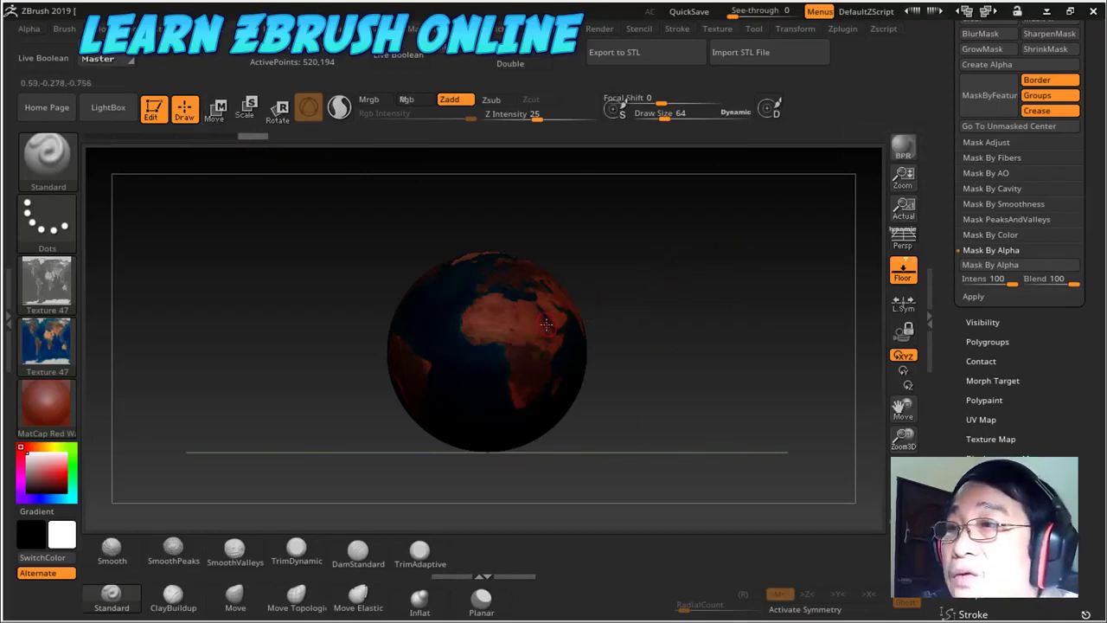
drag(648, 319, 701, 303)
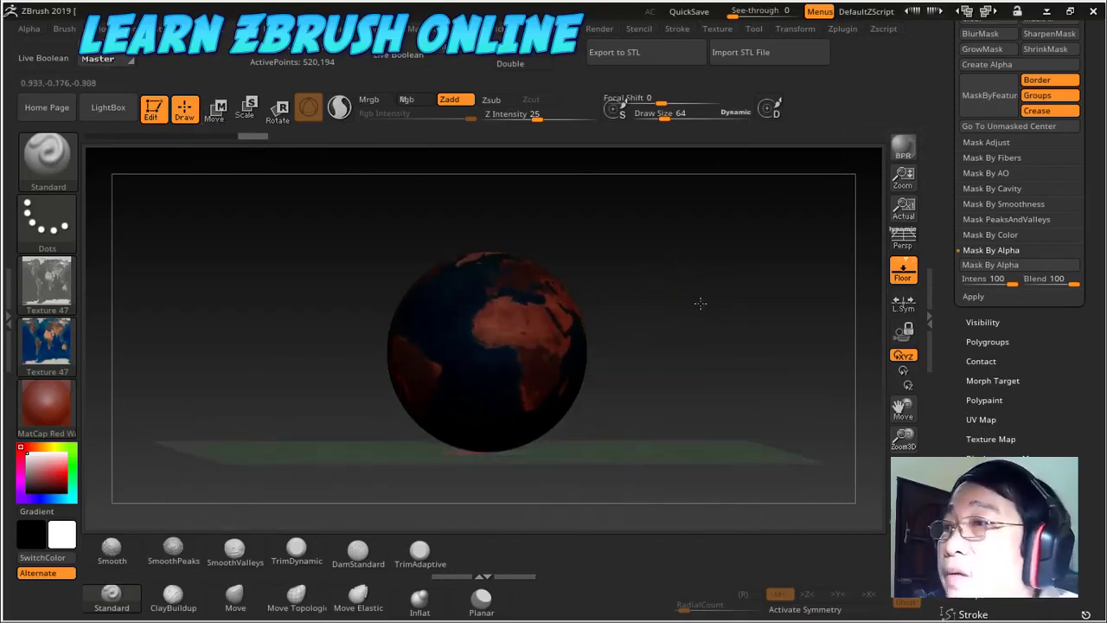
key(w)
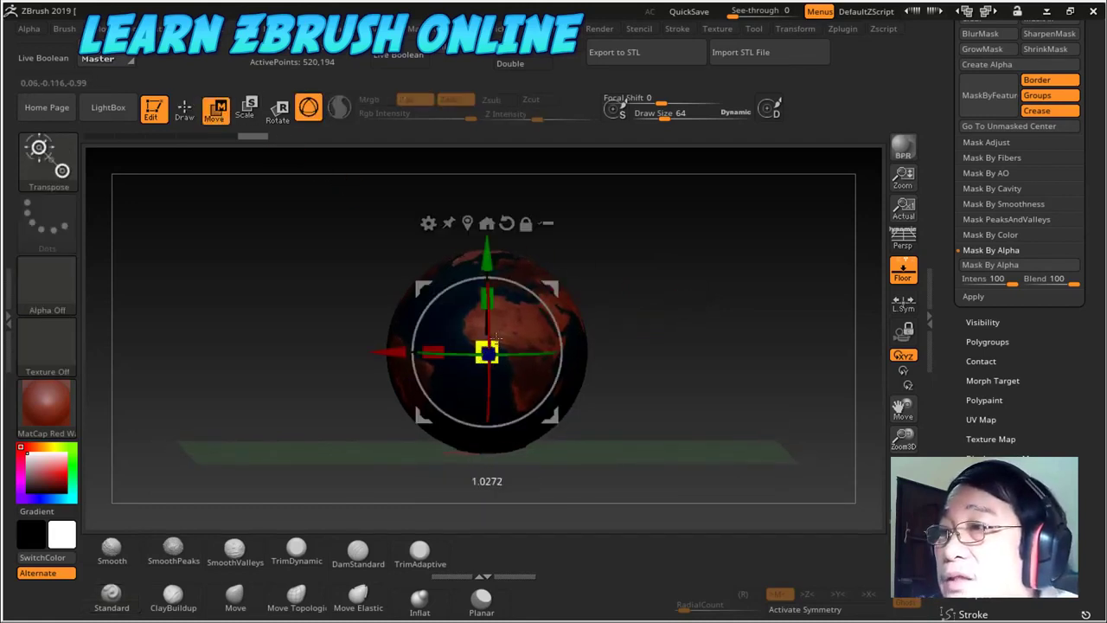
drag(495, 336, 500, 323)
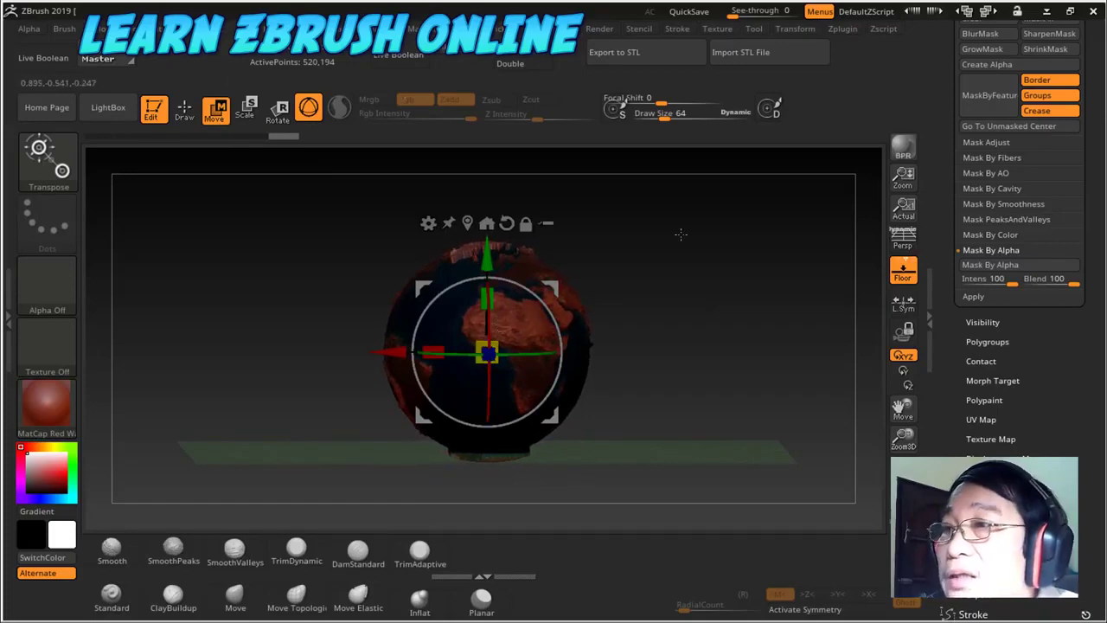
mouse_move(680, 235)
mouse_down()
mouse_move(687, 280)
mouse_move(628, 275)
mouse_move(682, 238)
mouse_move(684, 323)
mouse_move(661, 350)
mouse_up()
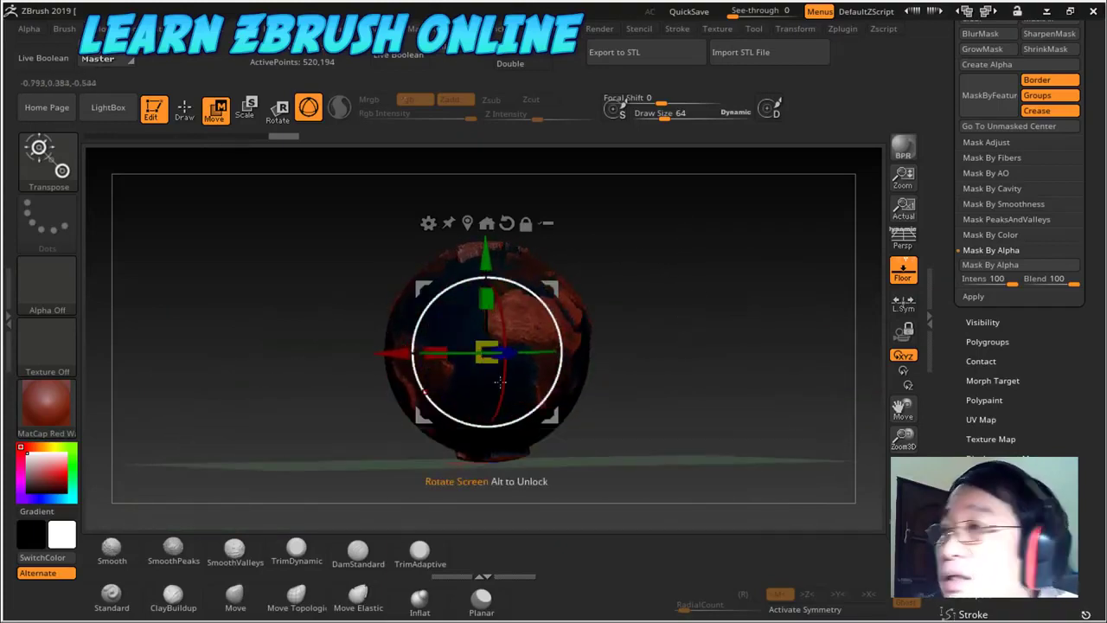
click(189, 116)
drag(702, 336, 729, 330)
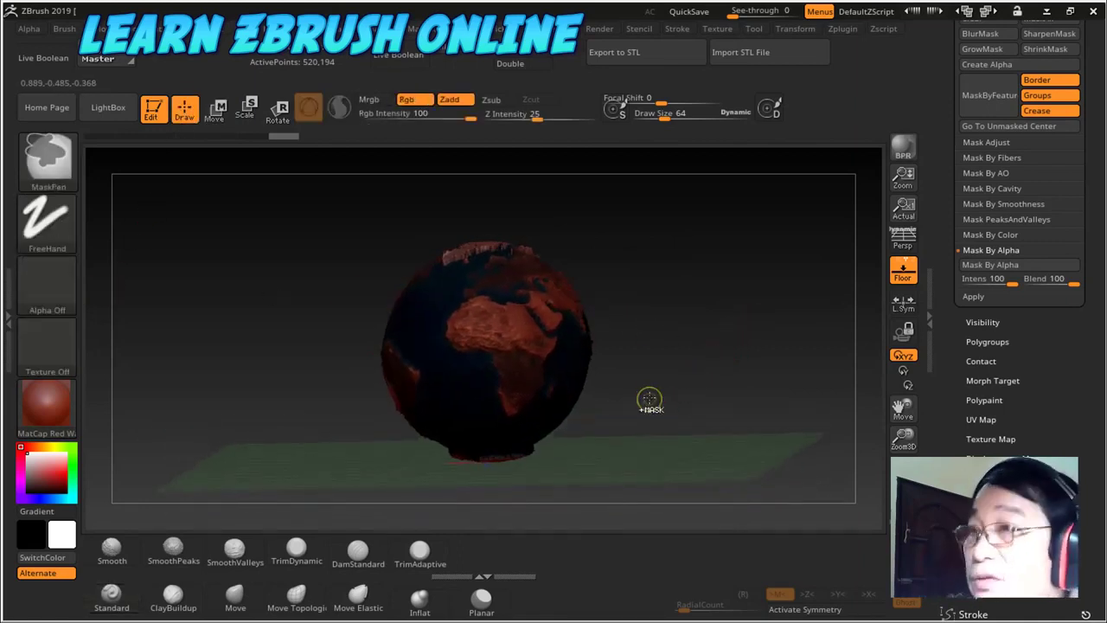
key(ctrl+z)
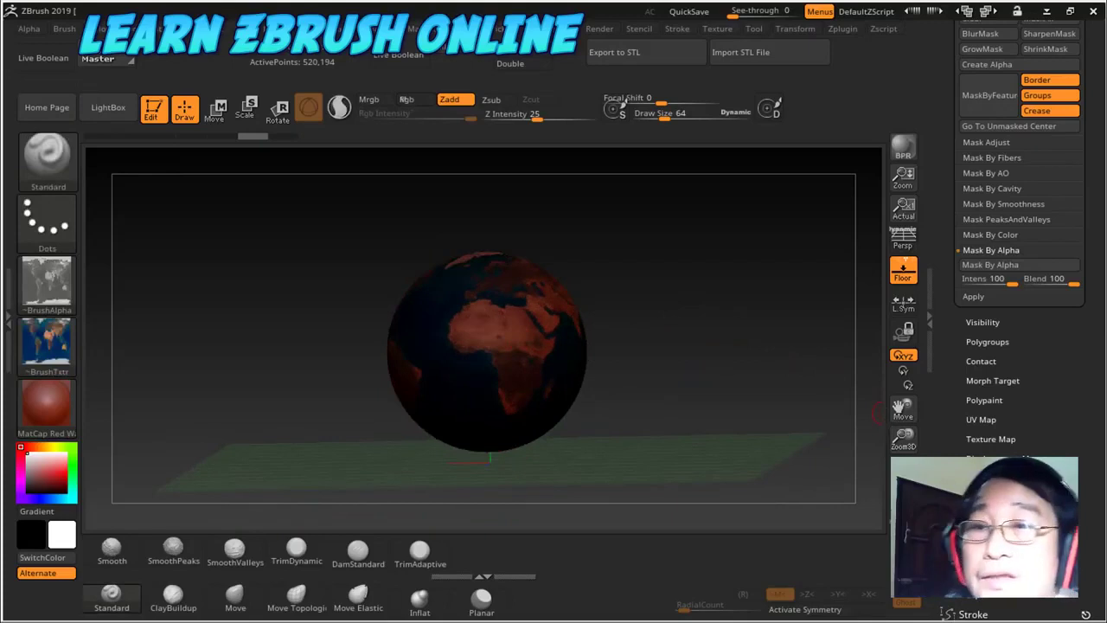
- Inflate the masked globe slightly via Tool > Deformation so the continents swell outward
scroll(967, 415, down, 3)
scroll(966, 433, down, 5)
scroll(967, 446, up, 5)
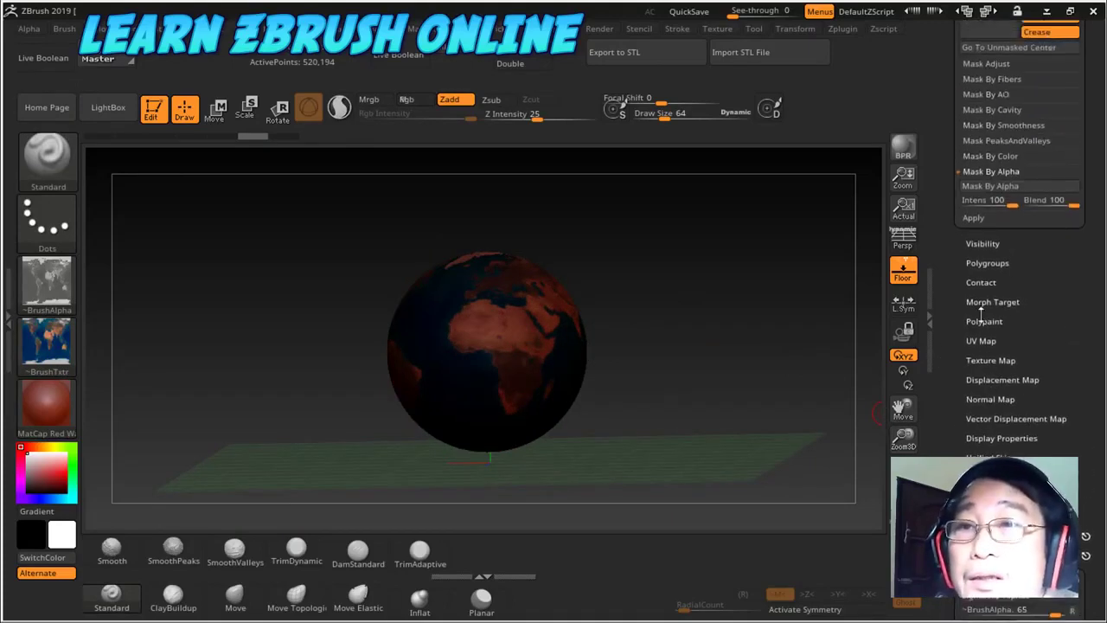
scroll(952, 260, up, 5)
scroll(961, 338, up, 1)
scroll(967, 363, up, 4)
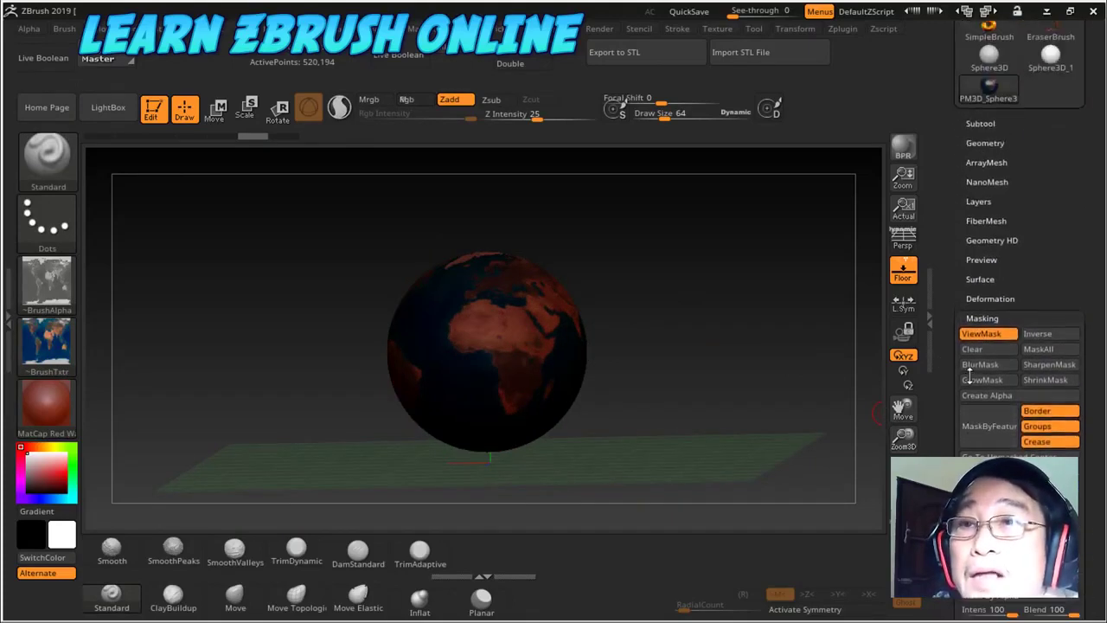
click(997, 299)
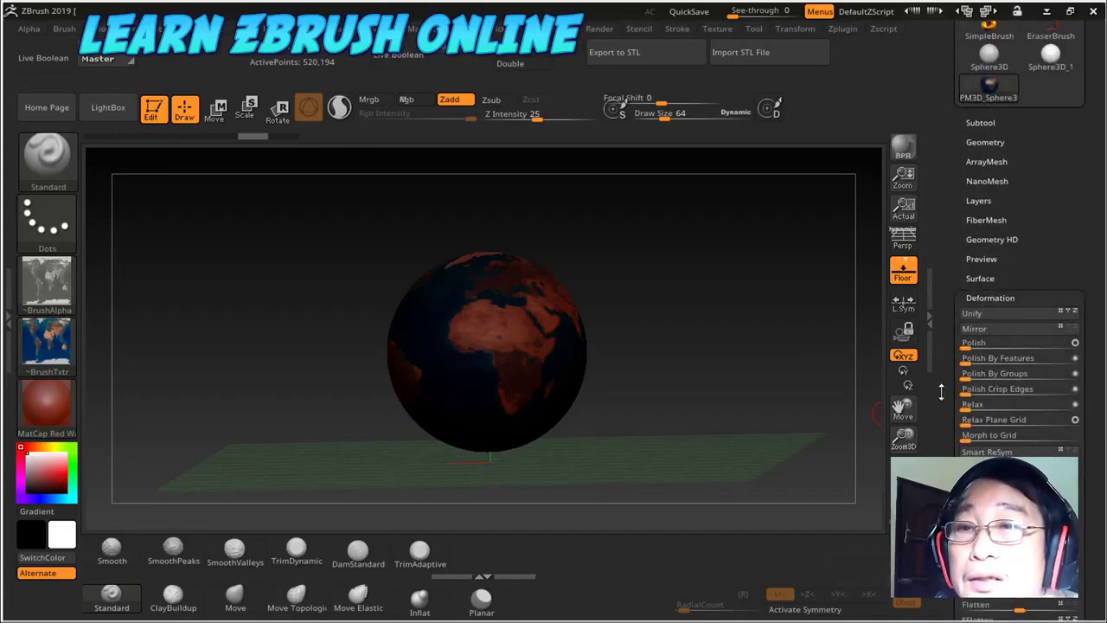
scroll(956, 346, down, 5)
scroll(958, 271, down, 2)
scroll(958, 270, down, 1)
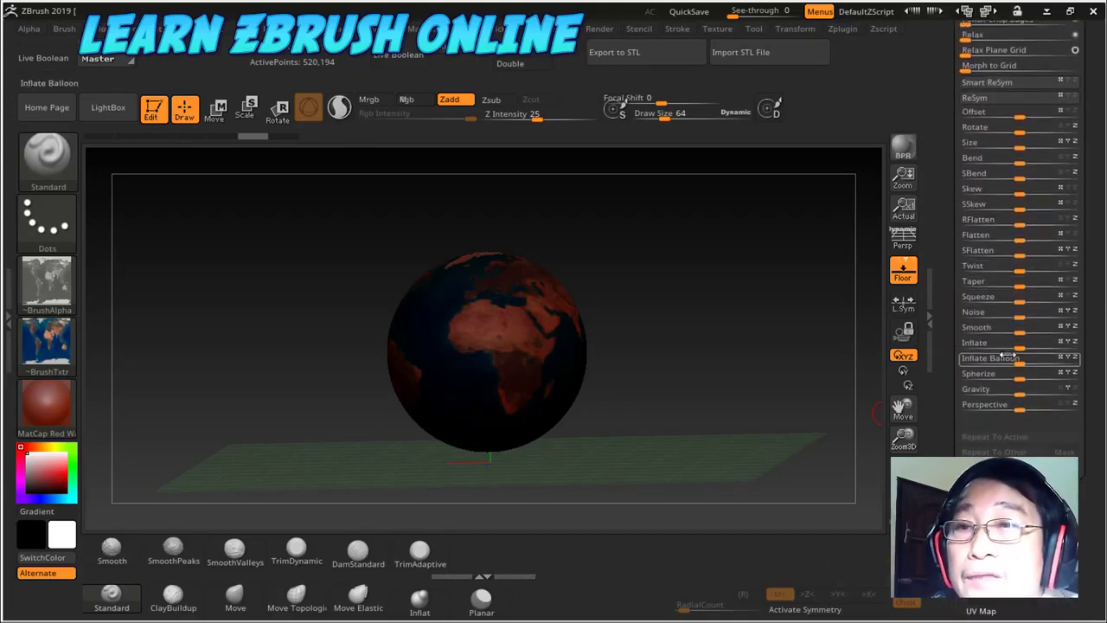
click(975, 342)
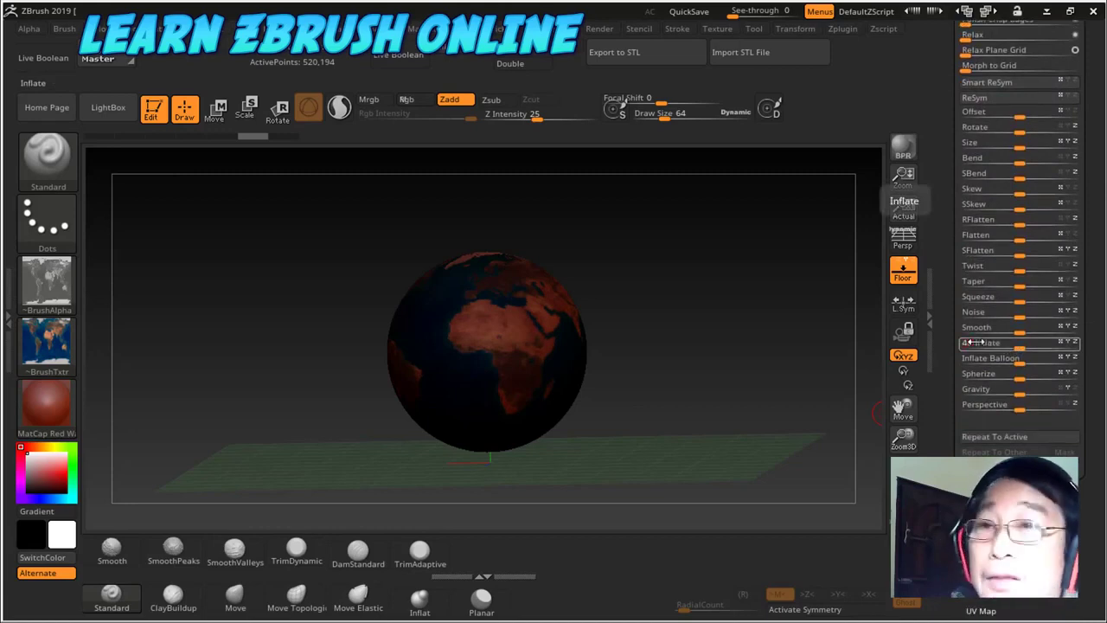
drag(971, 343, 975, 343)
mouse_move(663, 286)
mouse_down()
mouse_move(723, 271)
mouse_move(697, 257)
mouse_move(660, 267)
mouse_up()
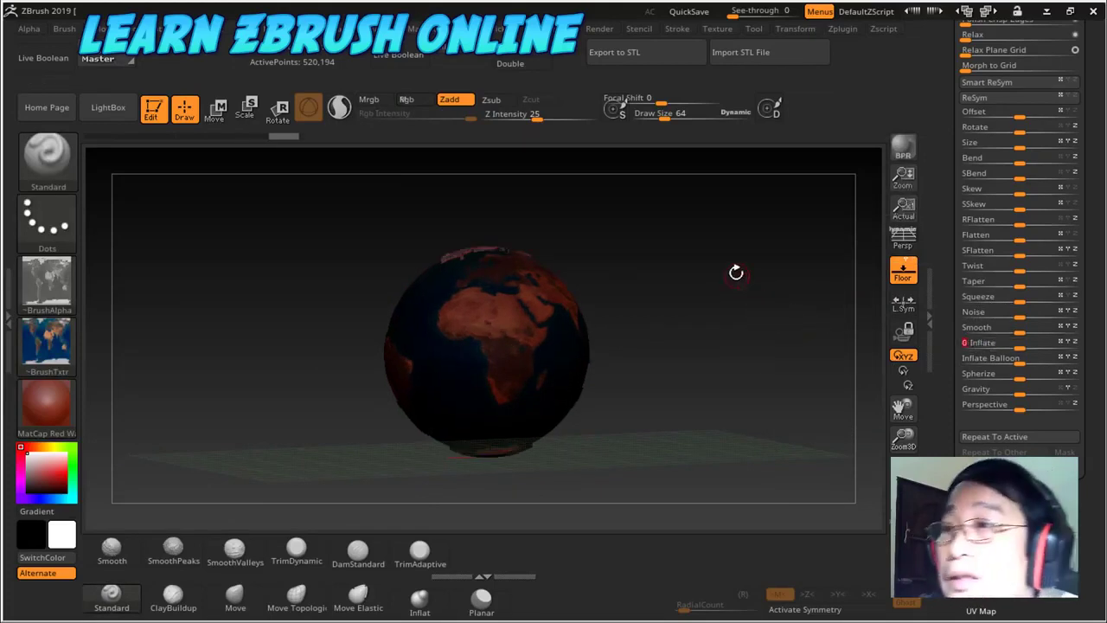
mouse_move(734, 269)
mouse_down()
mouse_move(776, 303)
mouse_move(738, 279)
mouse_move(698, 289)
mouse_up()
- Turn off the floor grid and rotate the globe to a new angle
click(903, 271)
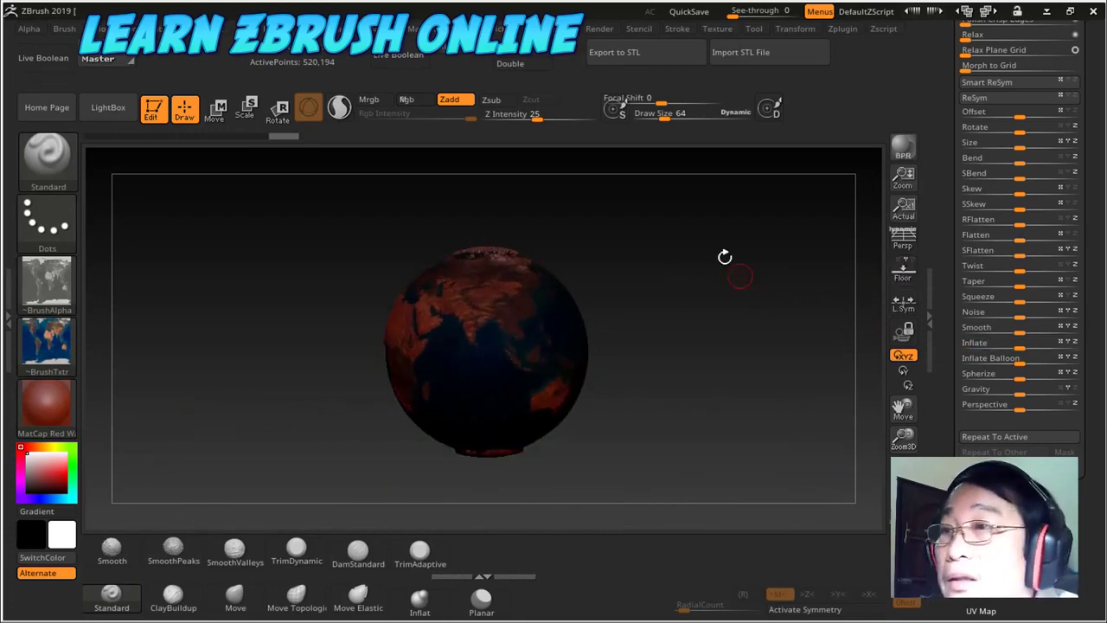
mouse_move(725, 254)
mouse_down()
mouse_move(749, 294)
mouse_move(732, 282)
mouse_move(869, 252)
mouse_up()
scroll(942, 317, up, 5)
scroll(942, 320, up, 3)
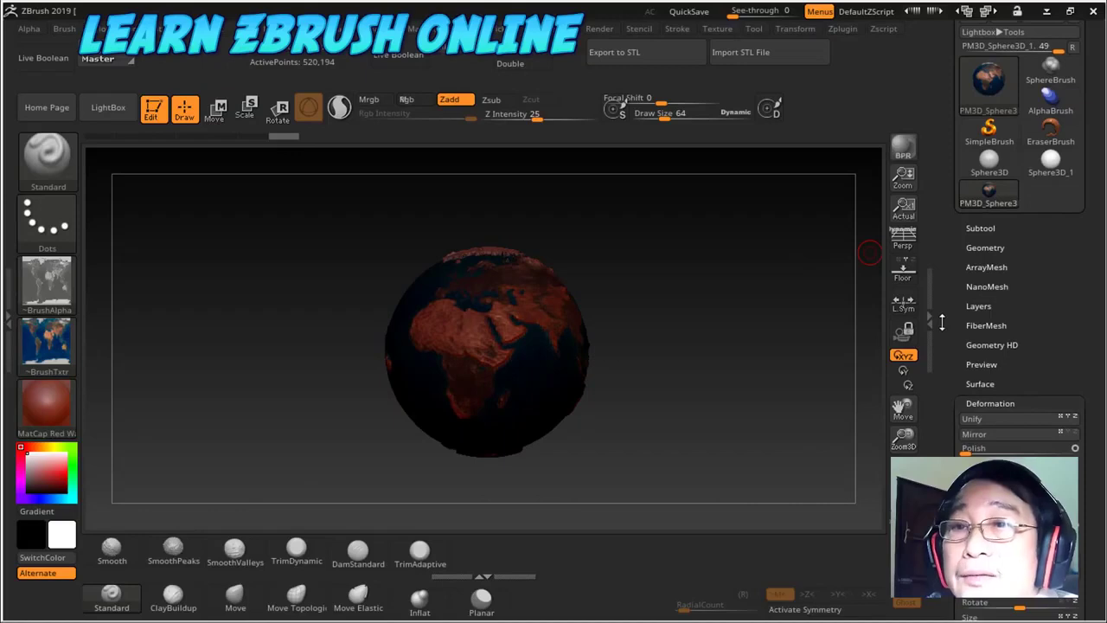
scroll(942, 321, down, 4)
scroll(942, 322, down, 4)
scroll(942, 321, down, 3)
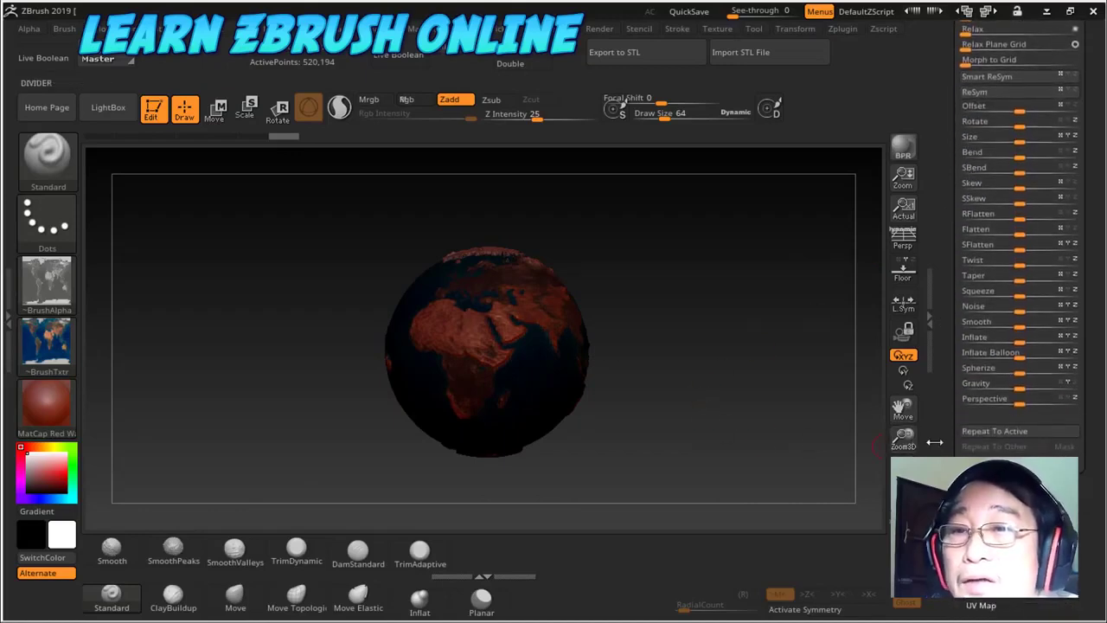
drag(935, 442, 948, 384)
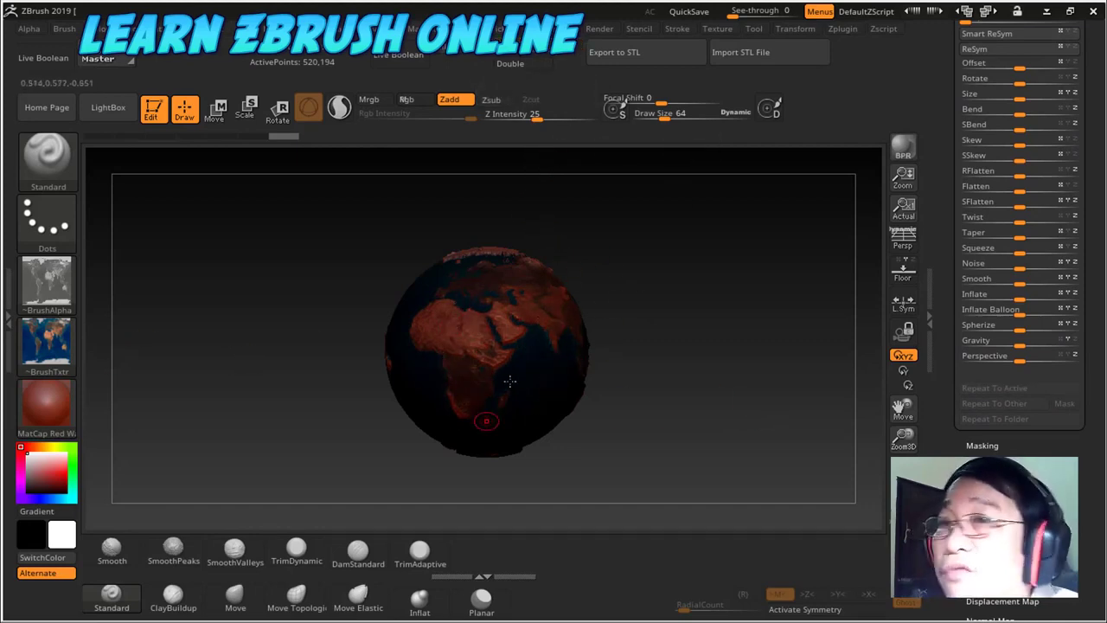
- Delete the globe's UVs so it shows plain red clay with embossed continents
drag(948, 242, 948, 239)
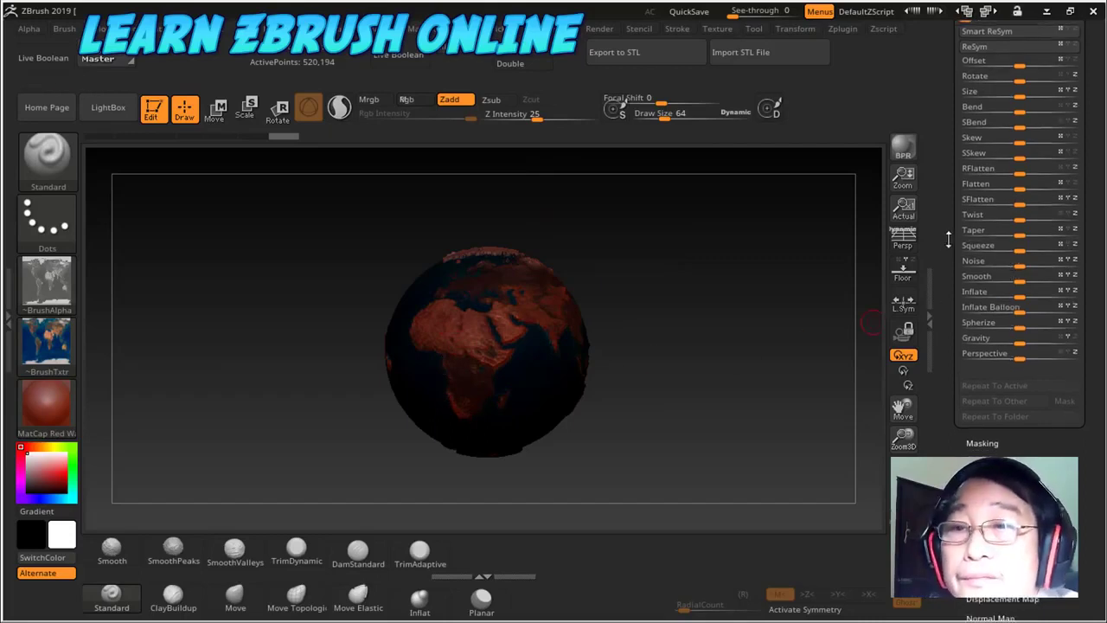
scroll(963, 166, down, 5)
scroll(961, 314, down, 3)
scroll(981, 430, down, 5)
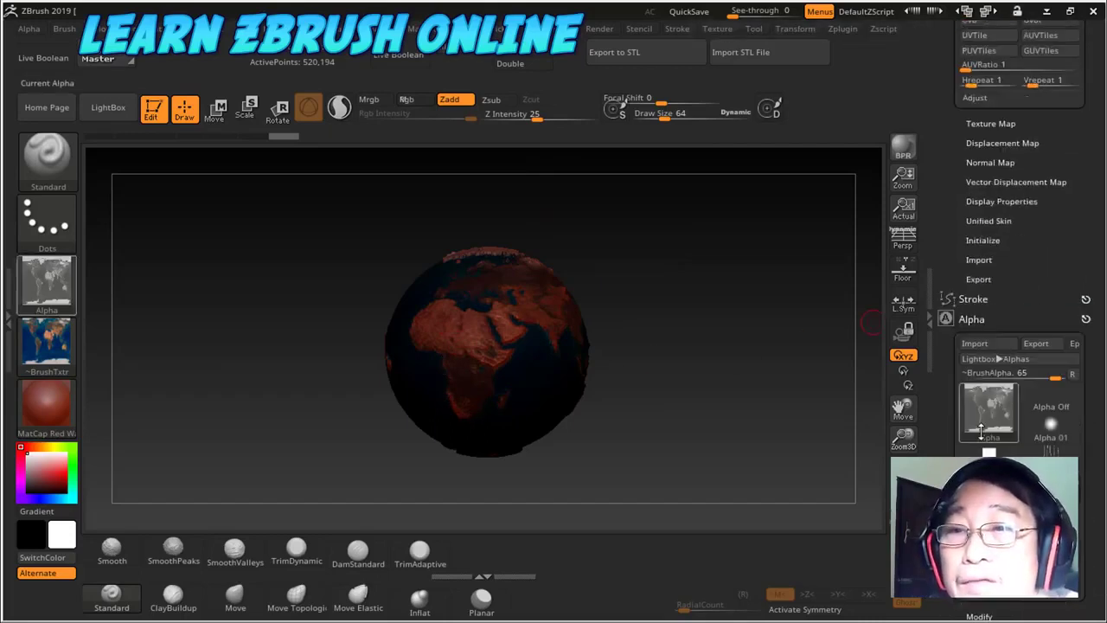
scroll(986, 364, up, 5)
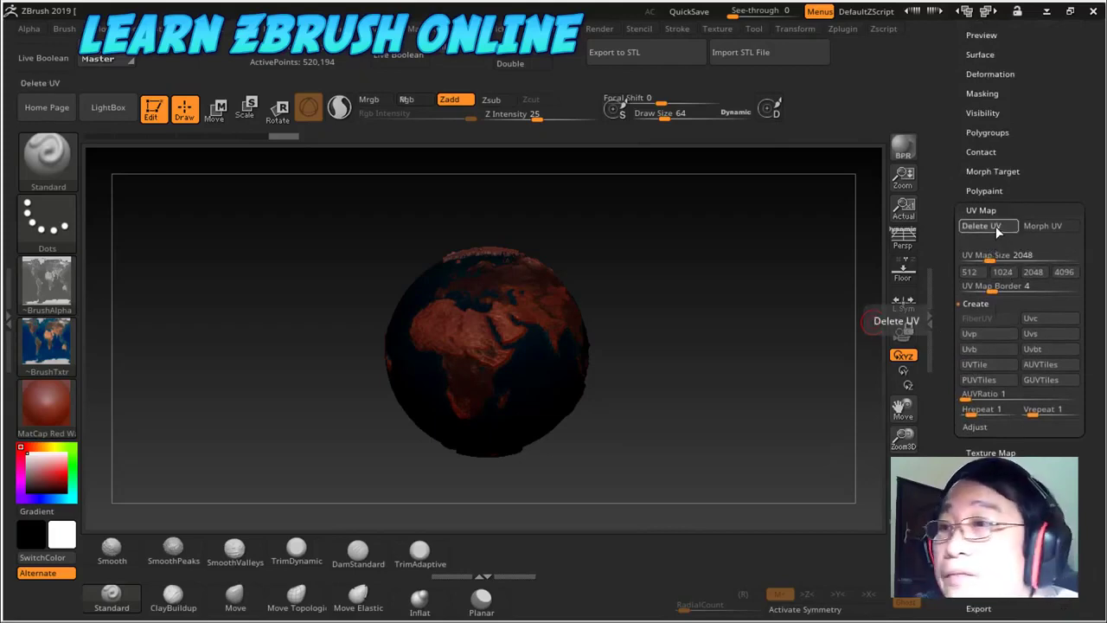
click(995, 226)
mouse_move(693, 344)
mouse_down()
mouse_move(642, 346)
mouse_move(650, 302)
mouse_move(672, 283)
mouse_move(763, 306)
mouse_up()
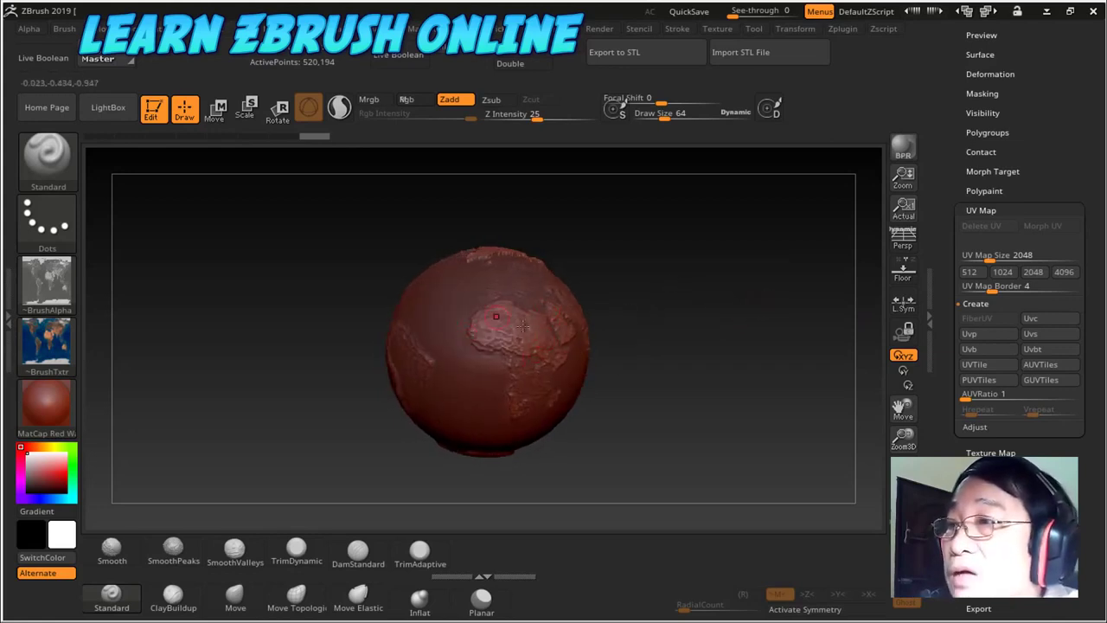
- Scale the sphere up slightly with Transpose, return to Draw, and face Africa and Europe front
key(w)
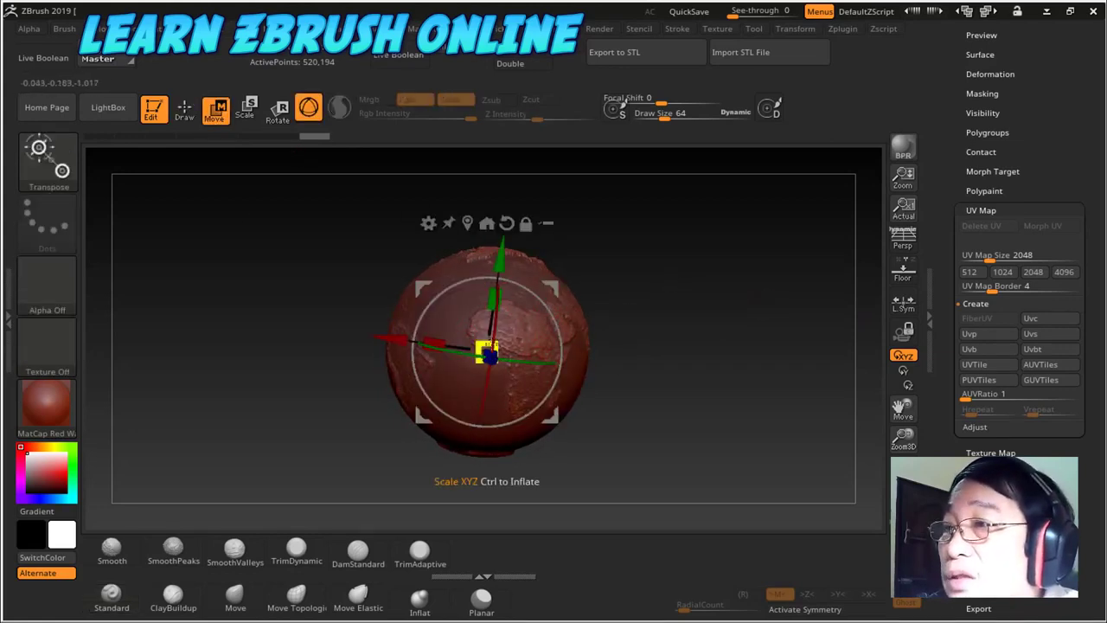
drag(489, 347, 486, 345)
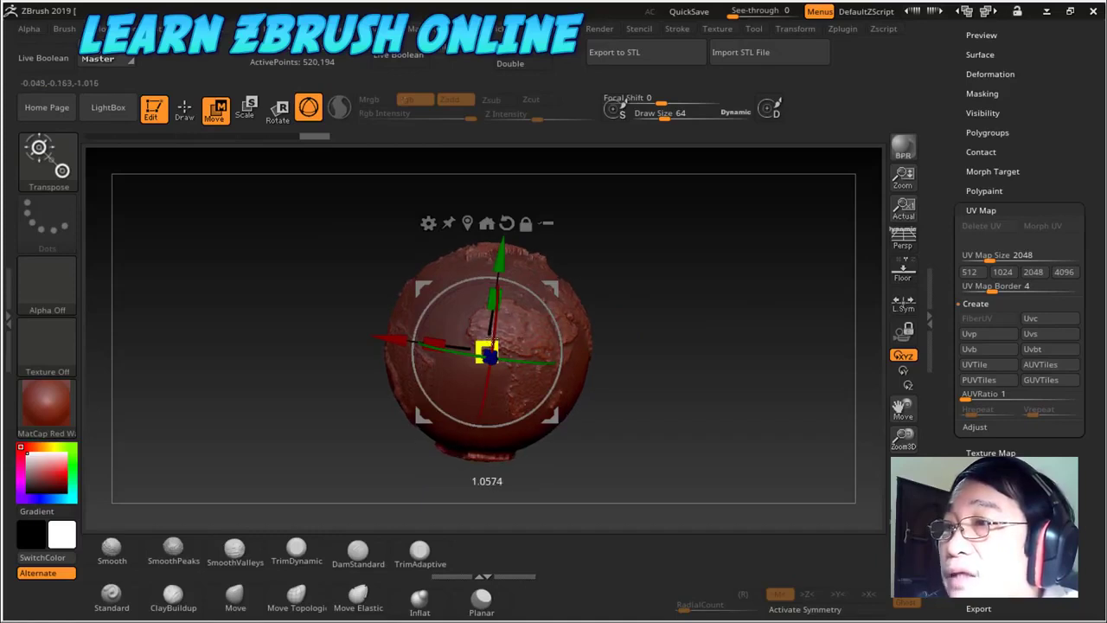
click(184, 107)
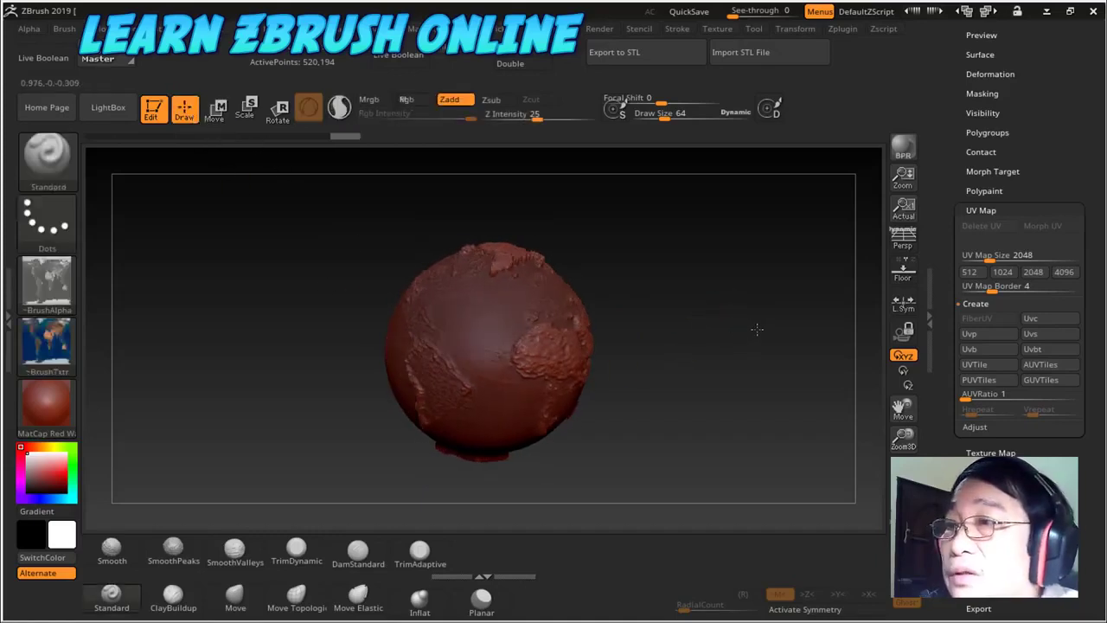
mouse_move(680, 248)
mouse_down()
mouse_move(685, 372)
mouse_move(640, 327)
mouse_up()
drag(747, 378, 735, 339)
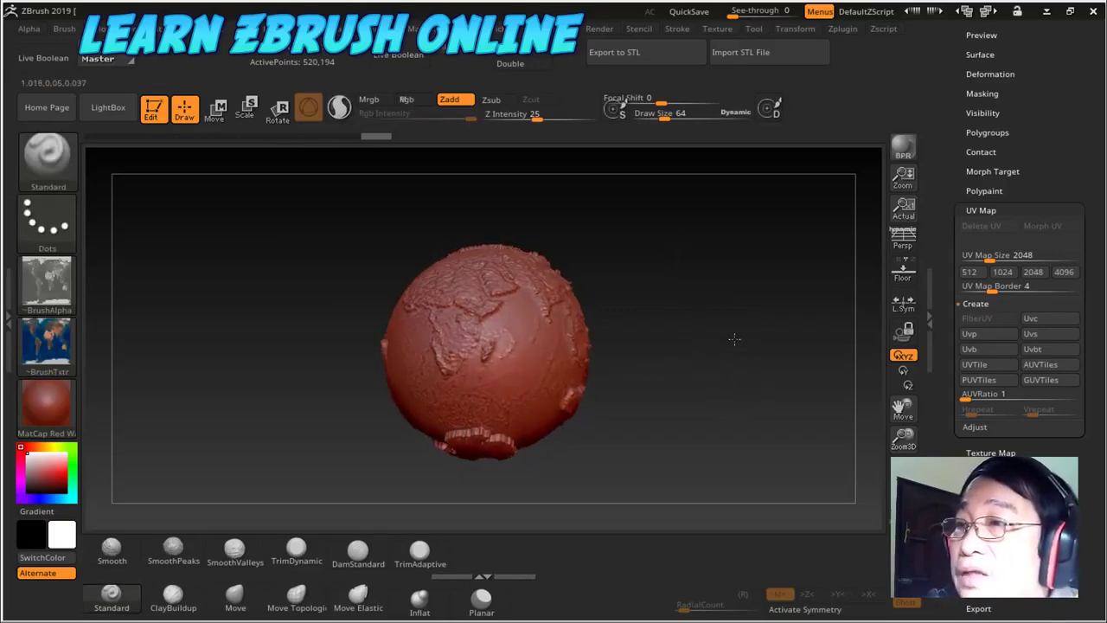
mouse_move(721, 299)
mouse_down()
mouse_move(729, 404)
mouse_move(778, 416)
mouse_up()
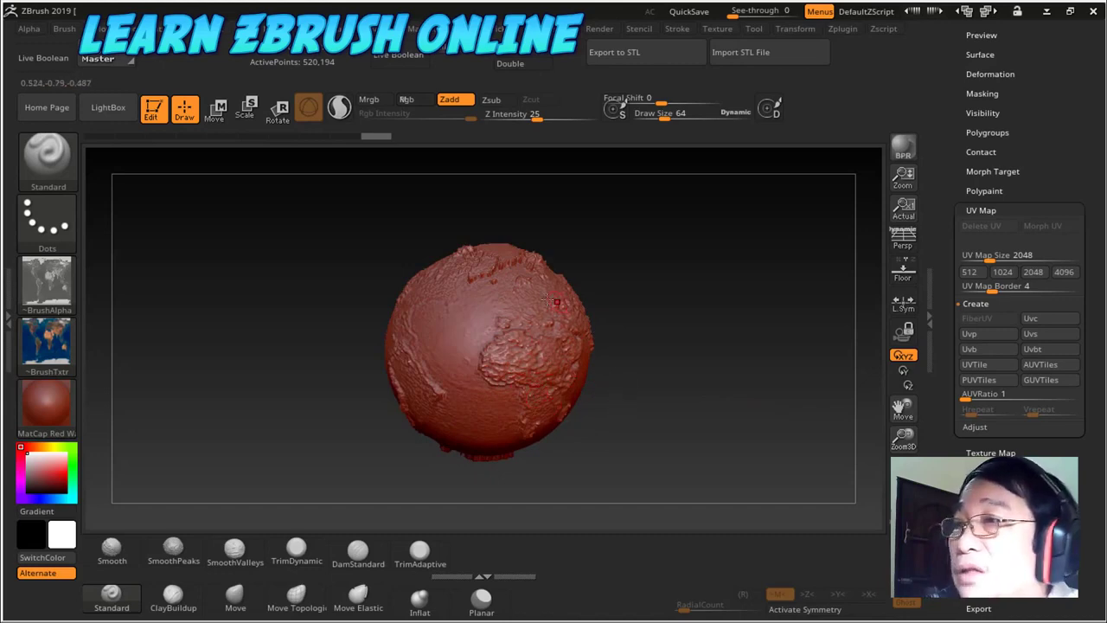
drag(666, 342, 686, 309)
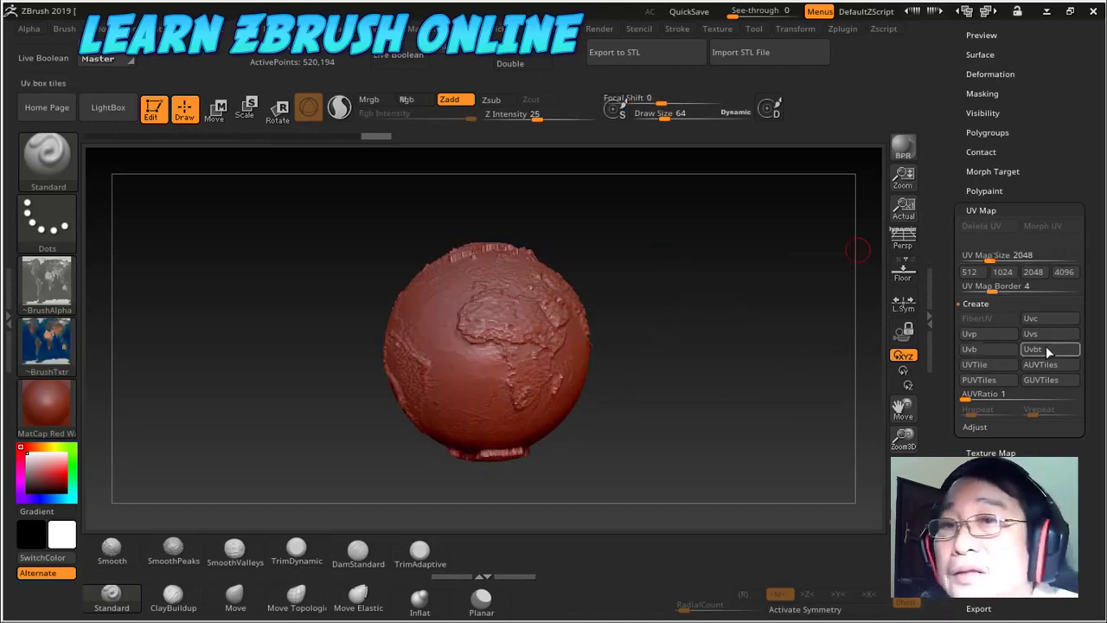
- Browse the texture list and try creating new UVs, triggering the lowest-subdivision warning
click(44, 342)
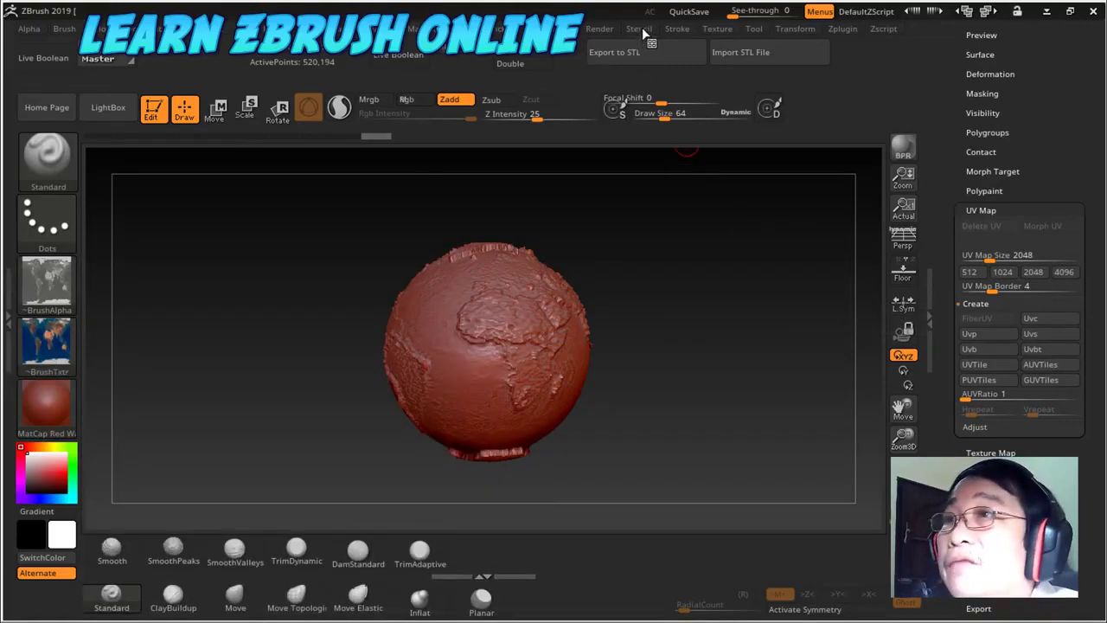
click(707, 29)
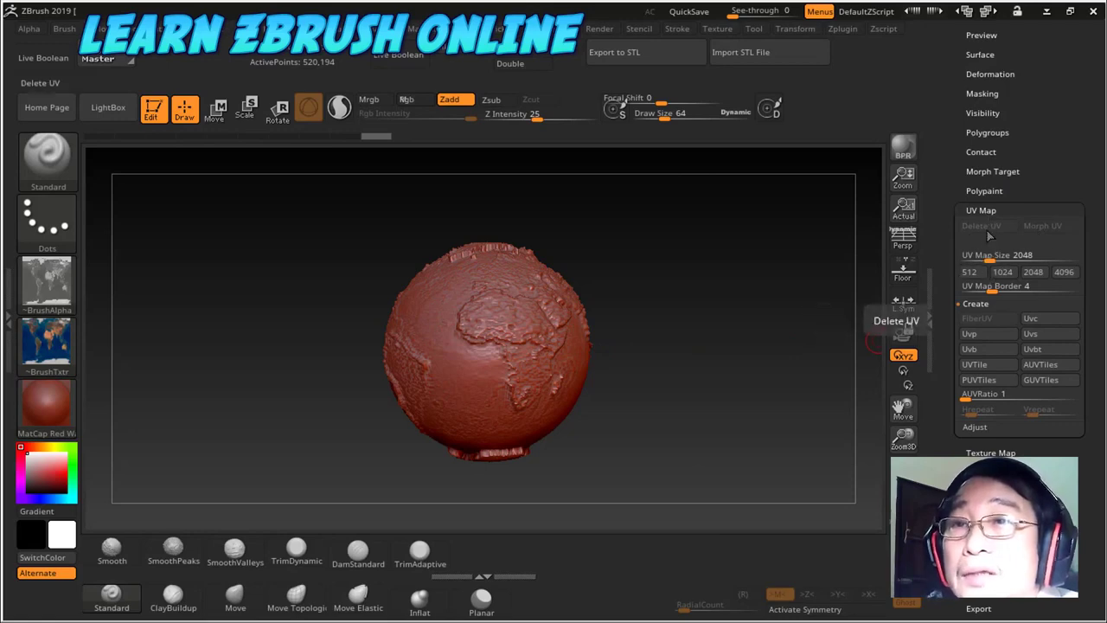
click(1031, 337)
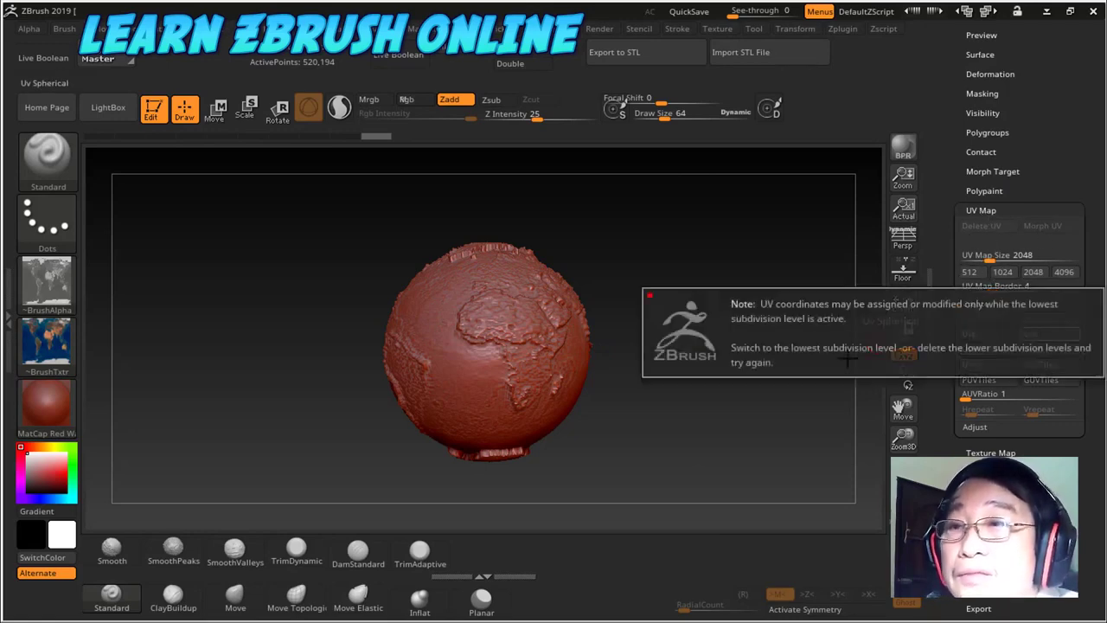
- Check the subdivision settings in Tool > Geometry, then return to the UV Map options
drag(959, 130, 959, 251)
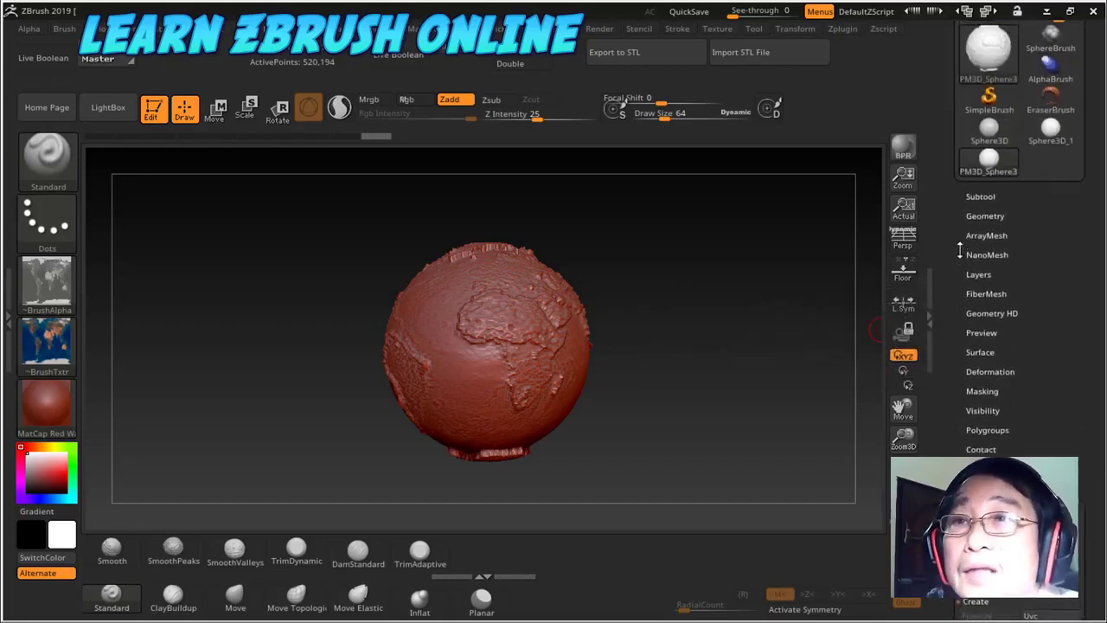
click(986, 216)
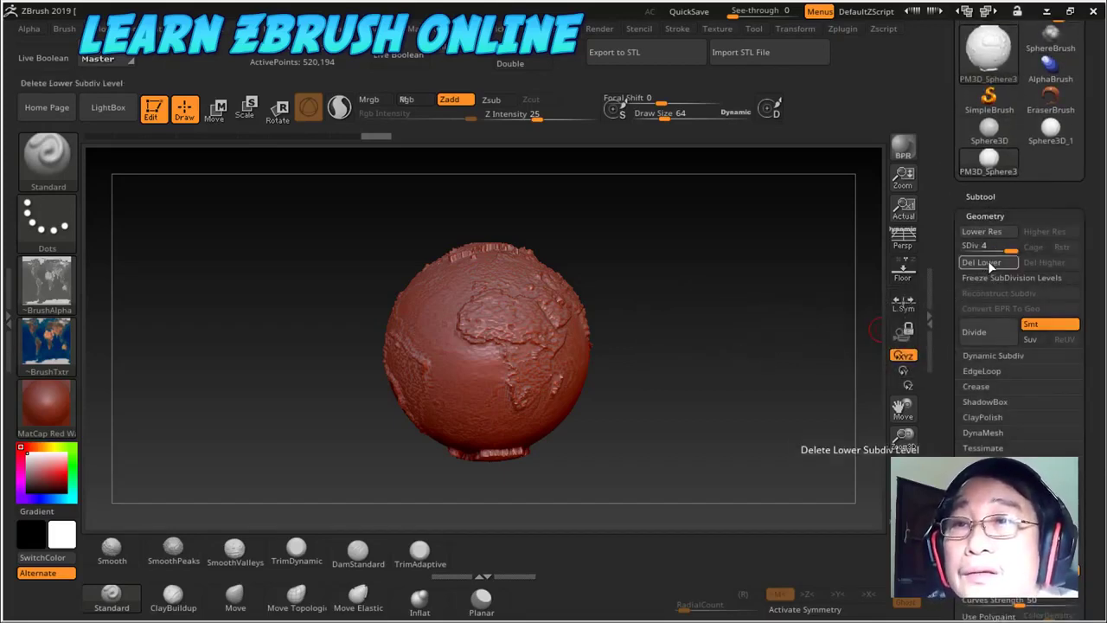
scroll(944, 270, down, 3)
scroll(945, 270, down, 2)
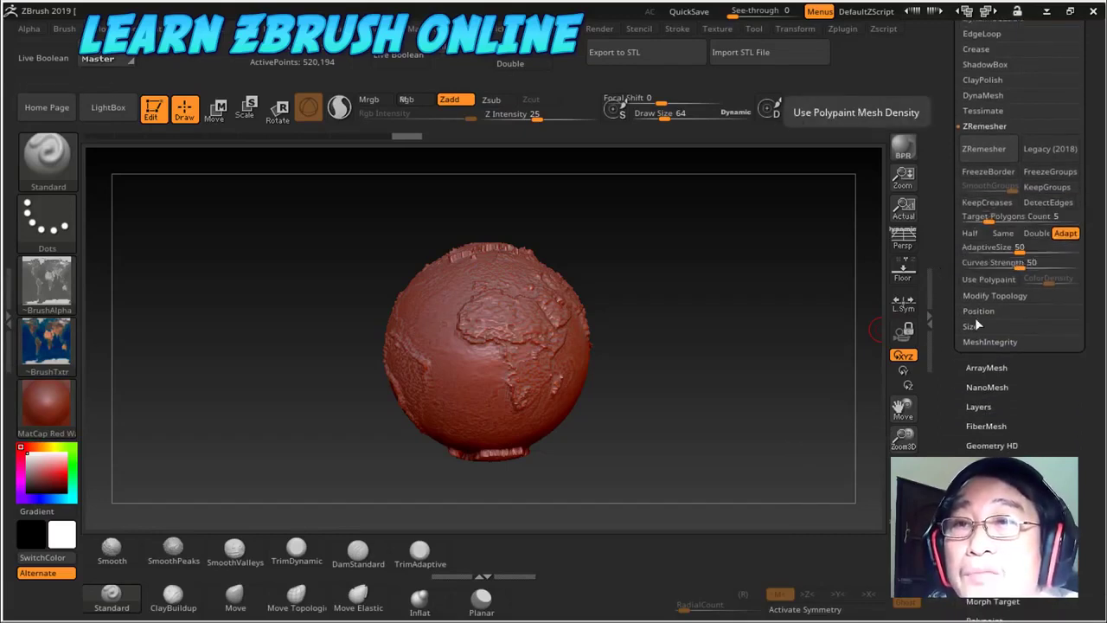
scroll(949, 289, down, 5)
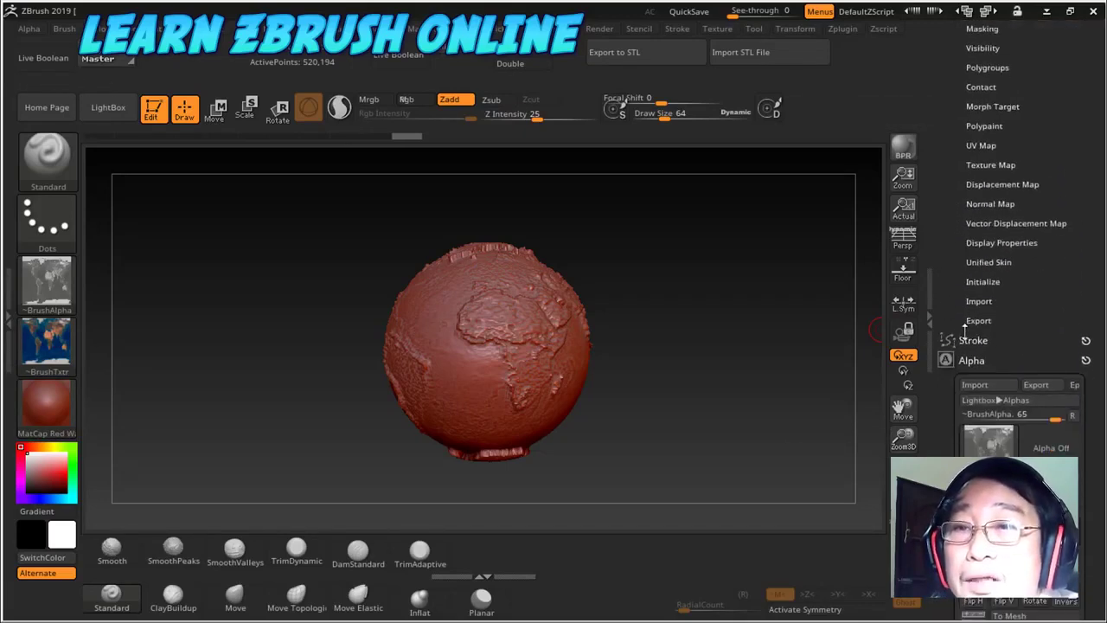
scroll(941, 444, up, 2)
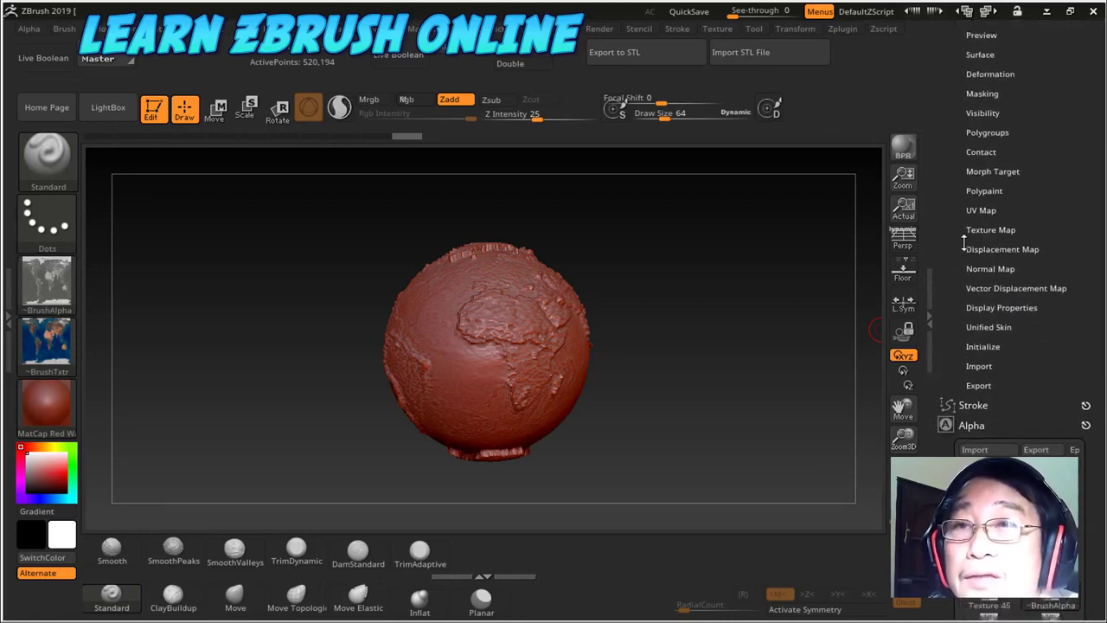
scroll(992, 210, down, 5)
scroll(952, 156, up, 5)
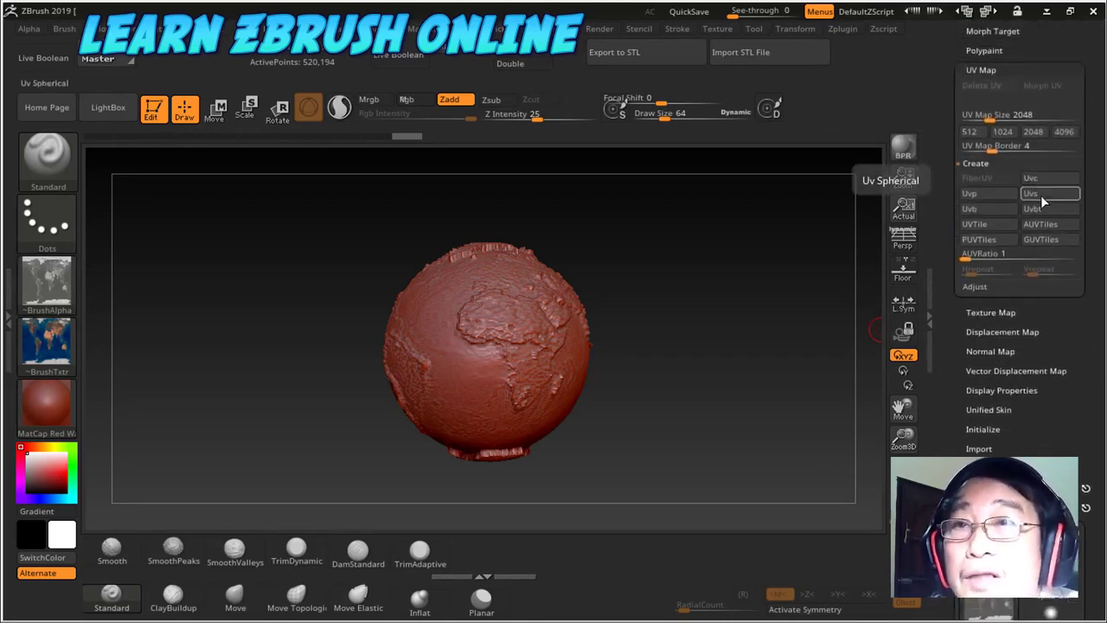
- Create spherical UVs and orbit the globe to inspect the blue oceans and red continents
click(1041, 194)
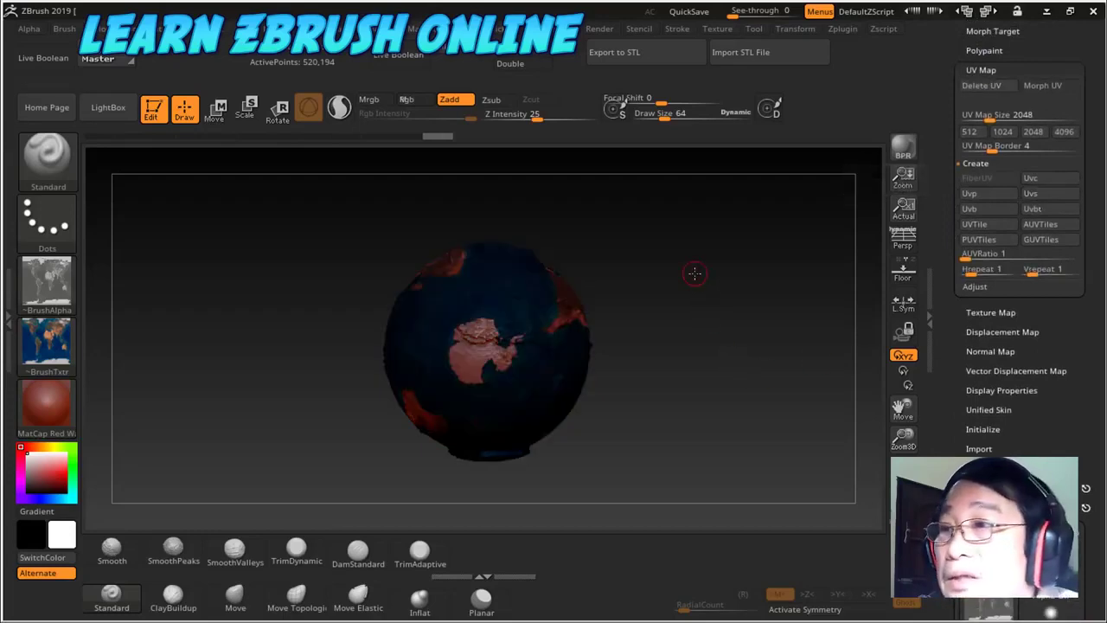
mouse_move(694, 272)
mouse_down()
mouse_move(781, 317)
mouse_move(697, 289)
mouse_move(722, 268)
mouse_move(730, 285)
mouse_move(663, 272)
mouse_up()
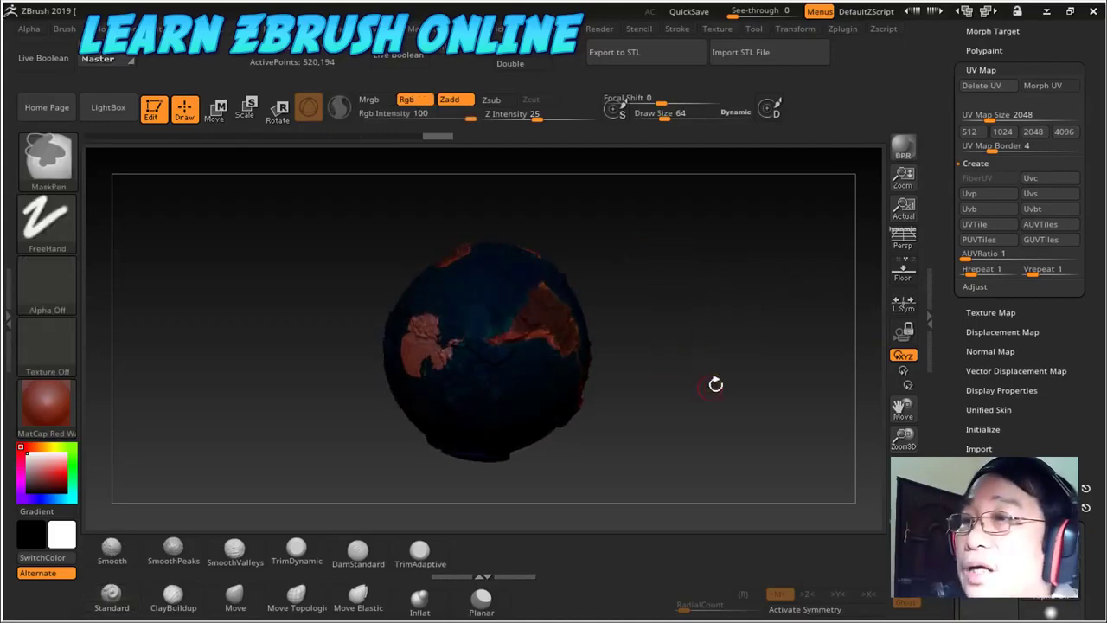
mouse_move(714, 383)
mouse_down()
mouse_move(737, 279)
mouse_move(704, 329)
mouse_move(732, 286)
mouse_move(753, 346)
mouse_move(714, 395)
mouse_up()
mouse_move(677, 271)
mouse_down()
mouse_move(731, 282)
mouse_move(782, 267)
mouse_move(670, 329)
mouse_move(760, 331)
mouse_move(746, 260)
mouse_up()
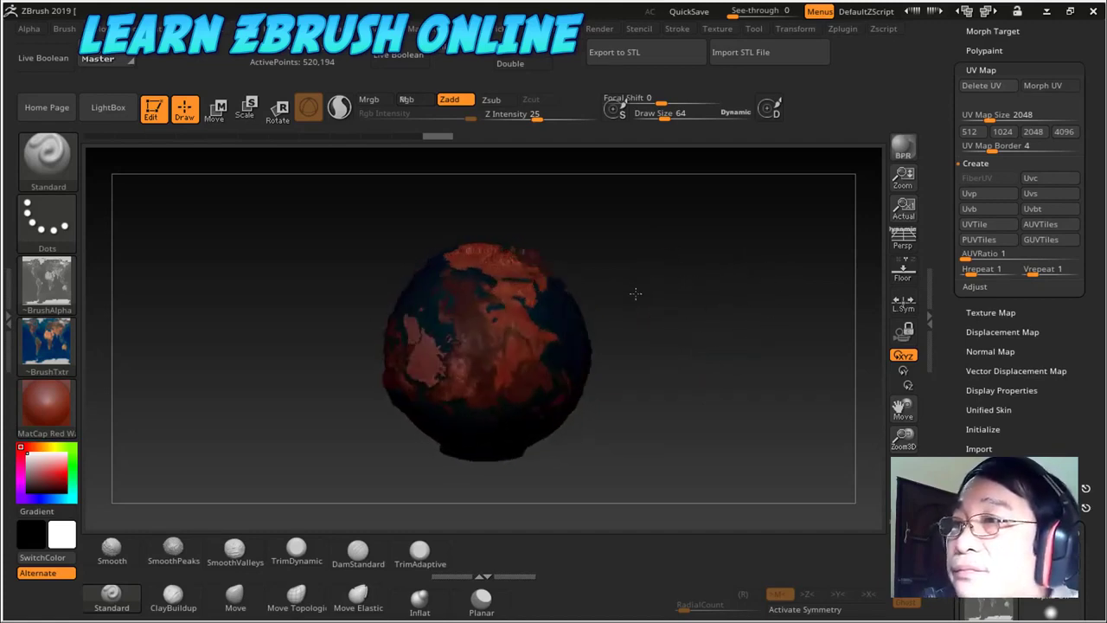
mouse_move(636, 294)
mouse_down()
mouse_move(528, 338)
mouse_move(280, 351)
mouse_up()
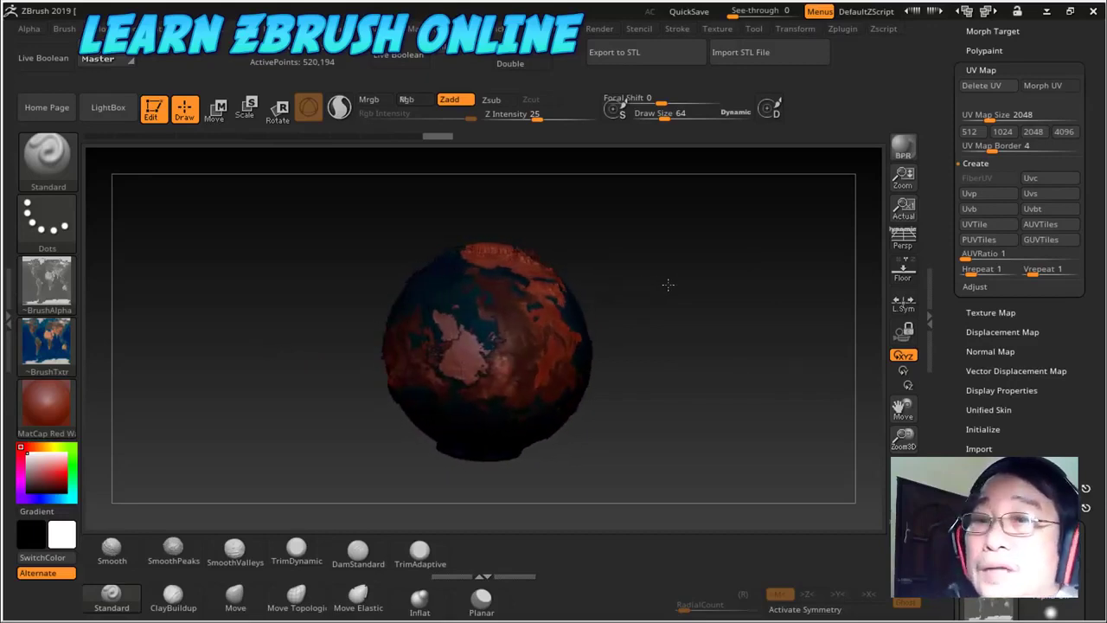
drag(729, 256, 599, 326)
mouse_move(432, 297)
mouse_down()
mouse_move(684, 282)
mouse_move(782, 346)
mouse_up()
mouse_move(636, 416)
mouse_down()
mouse_move(589, 379)
mouse_move(826, 339)
mouse_move(752, 285)
mouse_move(828, 364)
mouse_move(835, 387)
mouse_move(781, 268)
mouse_move(761, 312)
mouse_move(741, 321)
mouse_move(745, 286)
mouse_move(683, 301)
mouse_move(625, 407)
mouse_move(640, 417)
mouse_up()
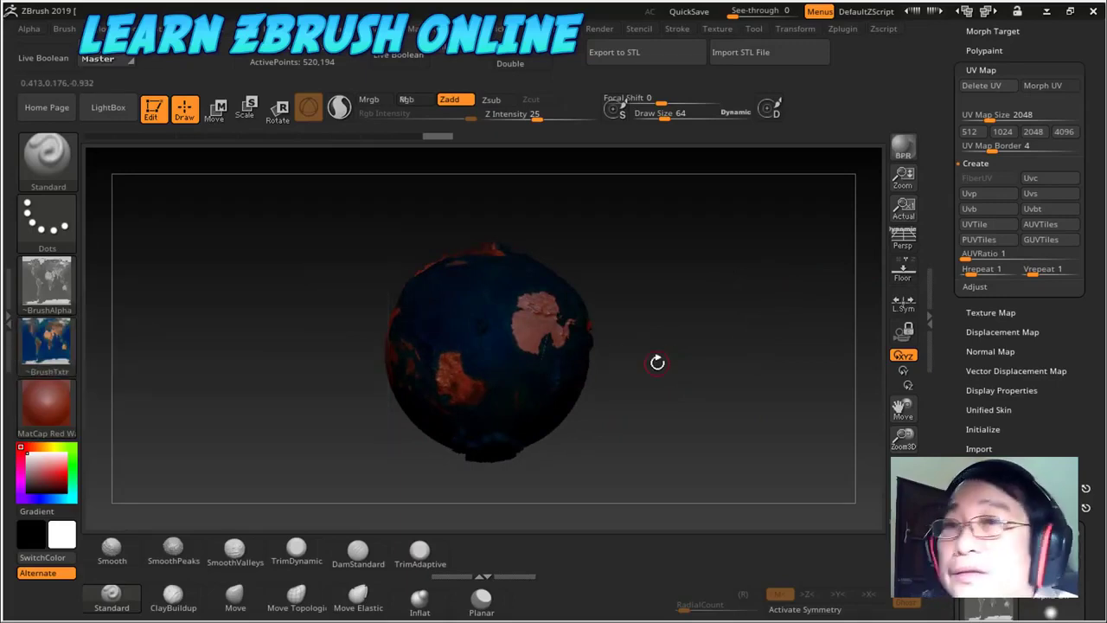
- Scrub the undo history back to step 6 of 12, restoring the smooth world-map-textured globe
drag(776, 294, 769, 317)
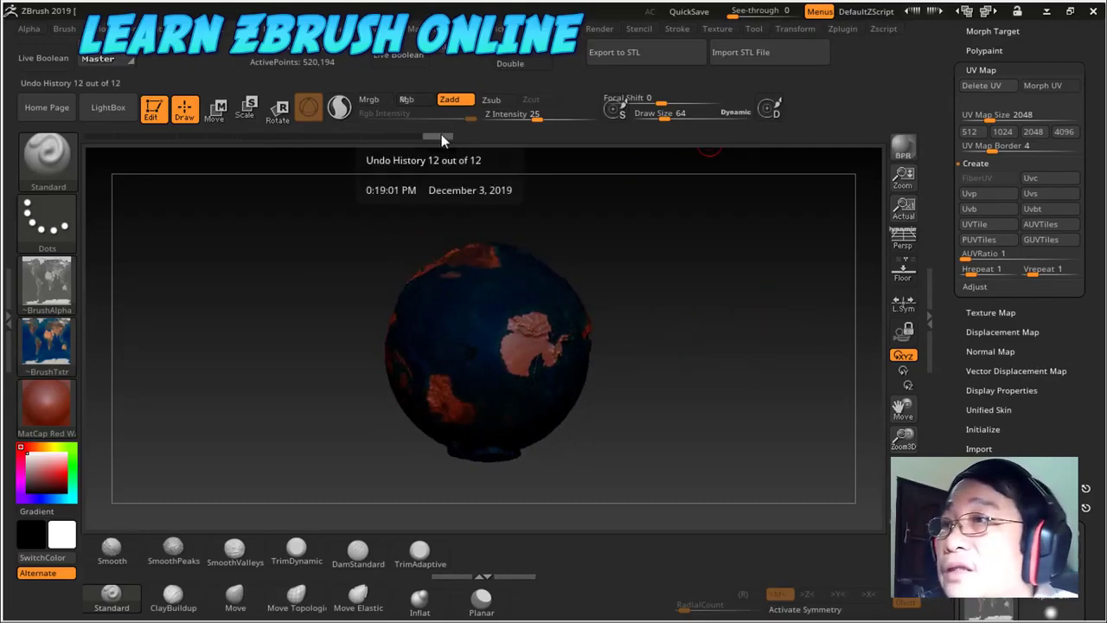
drag(442, 136, 249, 149)
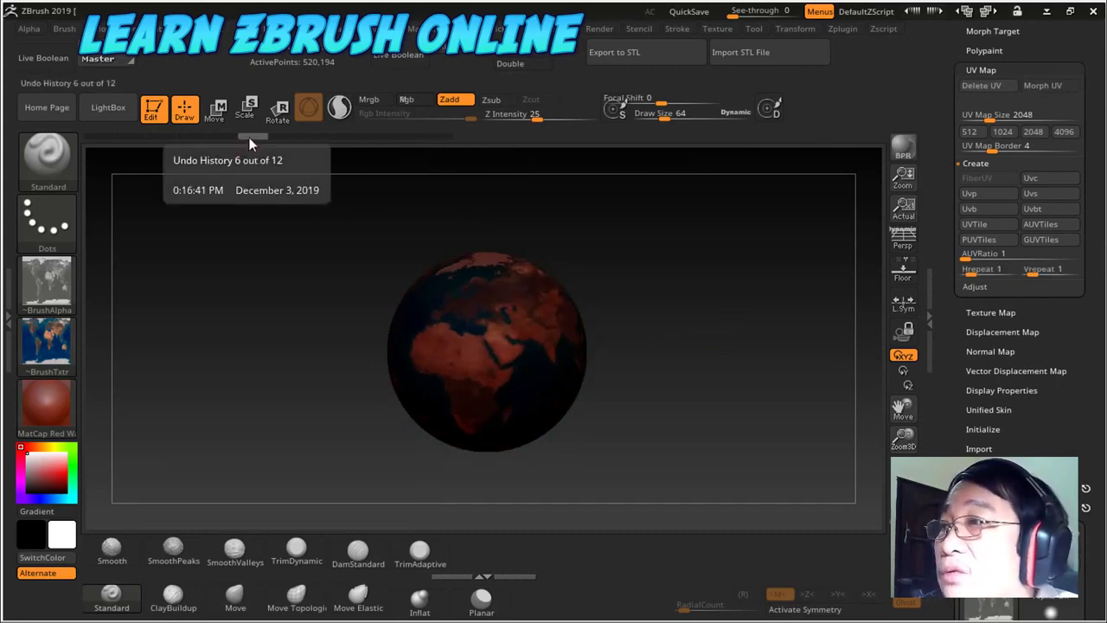
mouse_move(240, 138)
mouse_down()
mouse_move(166, 136)
mouse_move(223, 137)
mouse_up()
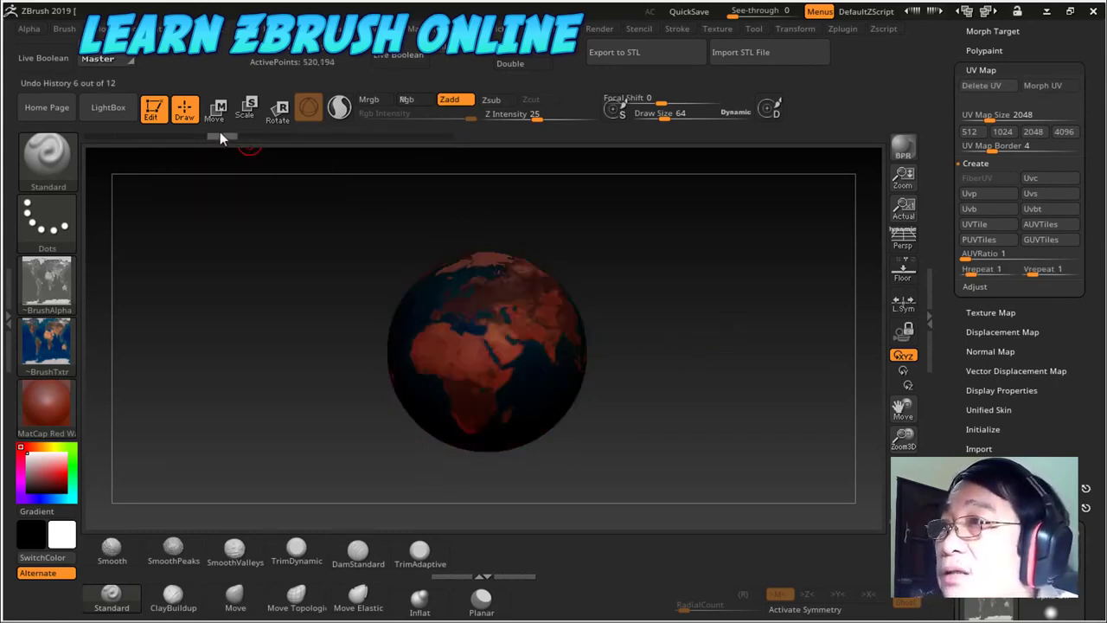
drag(759, 337, 776, 327)
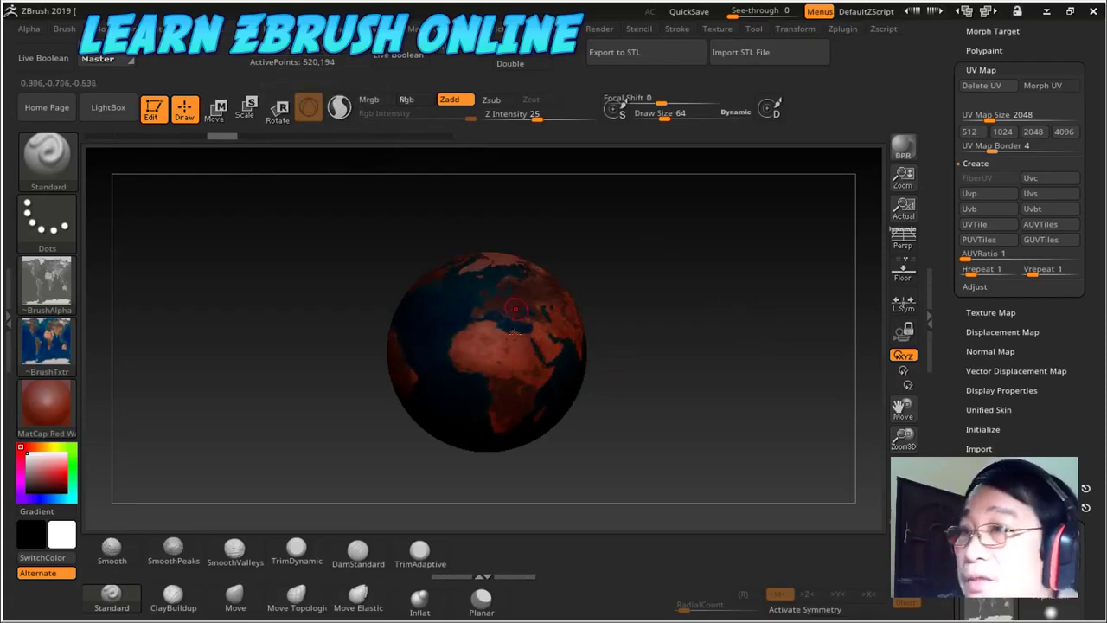
- Subdivide the globe with Ctrl+D and set the SDiv level to 2.080 million active points
key(ctrl)
key(ctrl+d)
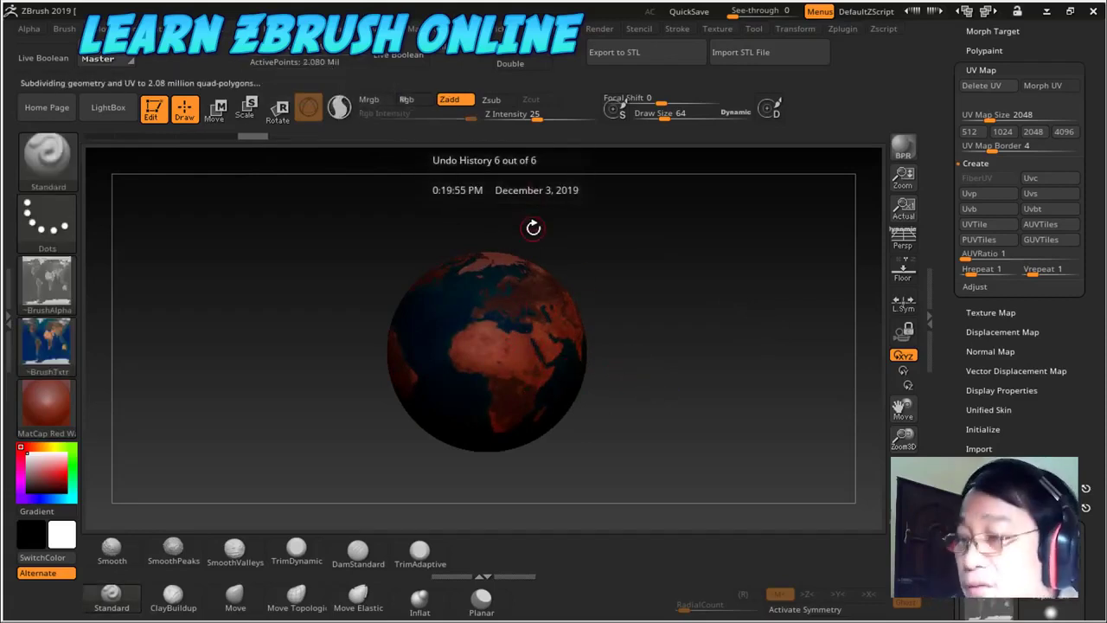
key(ctrl)
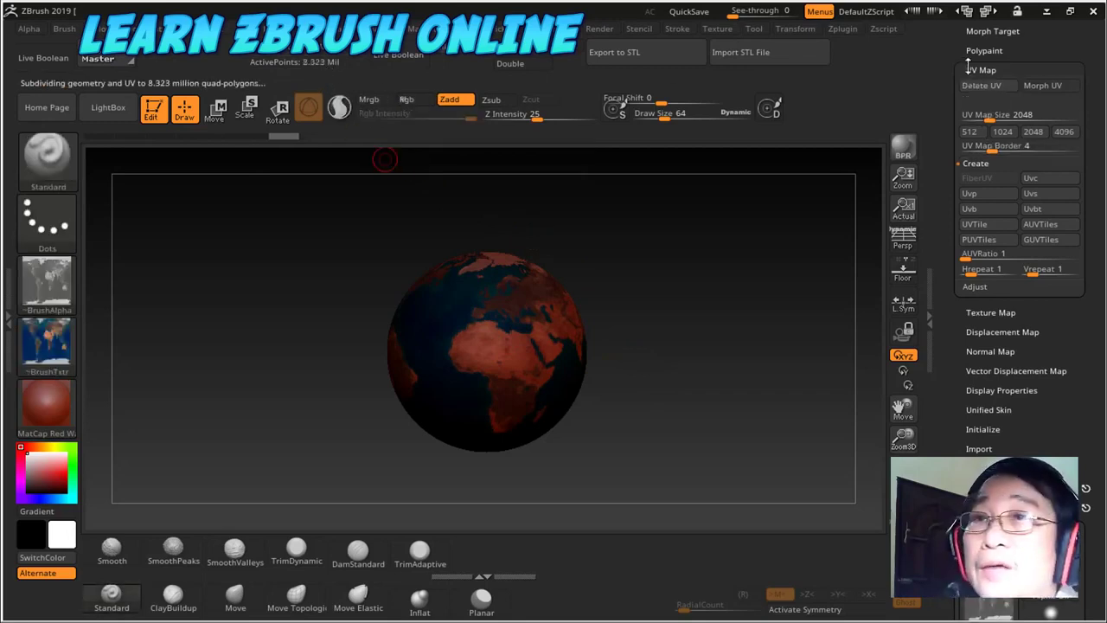
scroll(961, 129, up, 5)
scroll(969, 173, up, 2)
scroll(978, 199, up, 2)
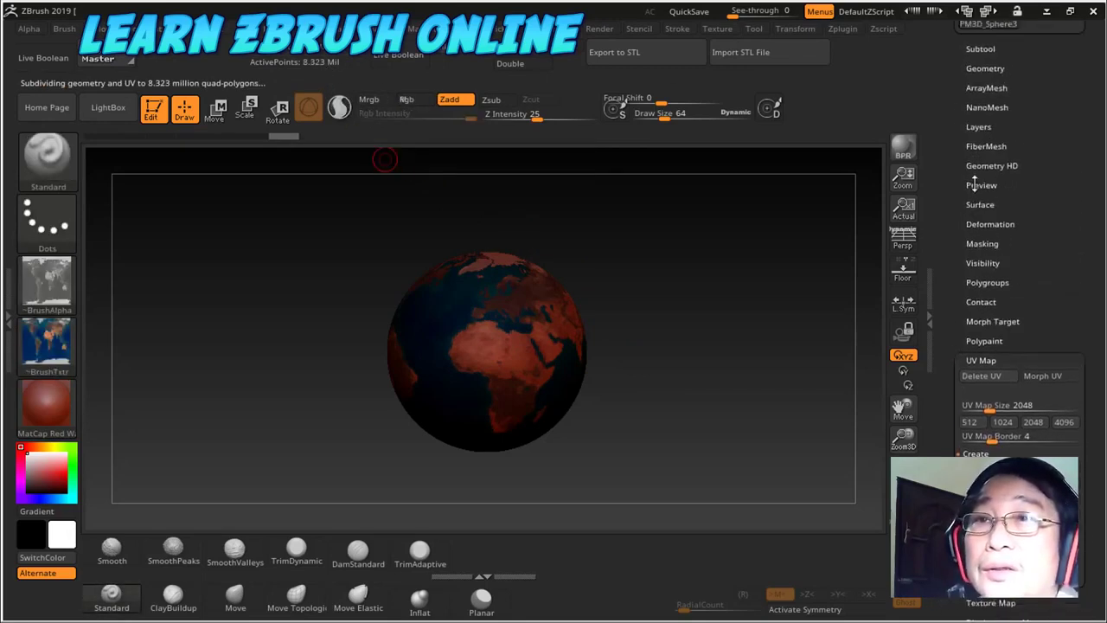
scroll(986, 213, up, 5)
scroll(986, 212, up, 1)
click(990, 244)
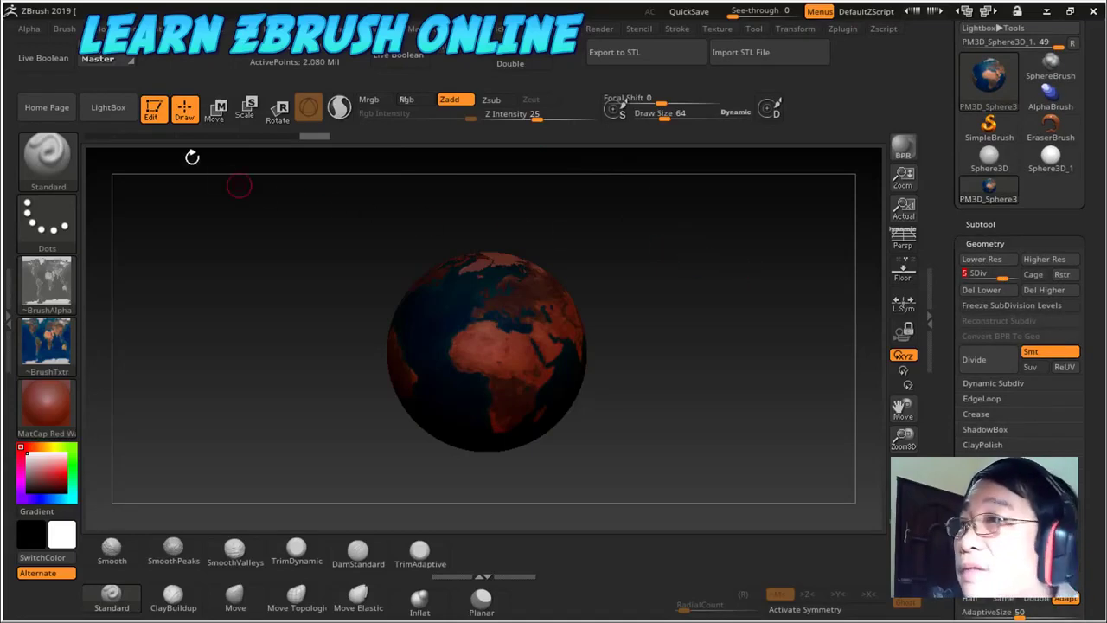
click(977, 243)
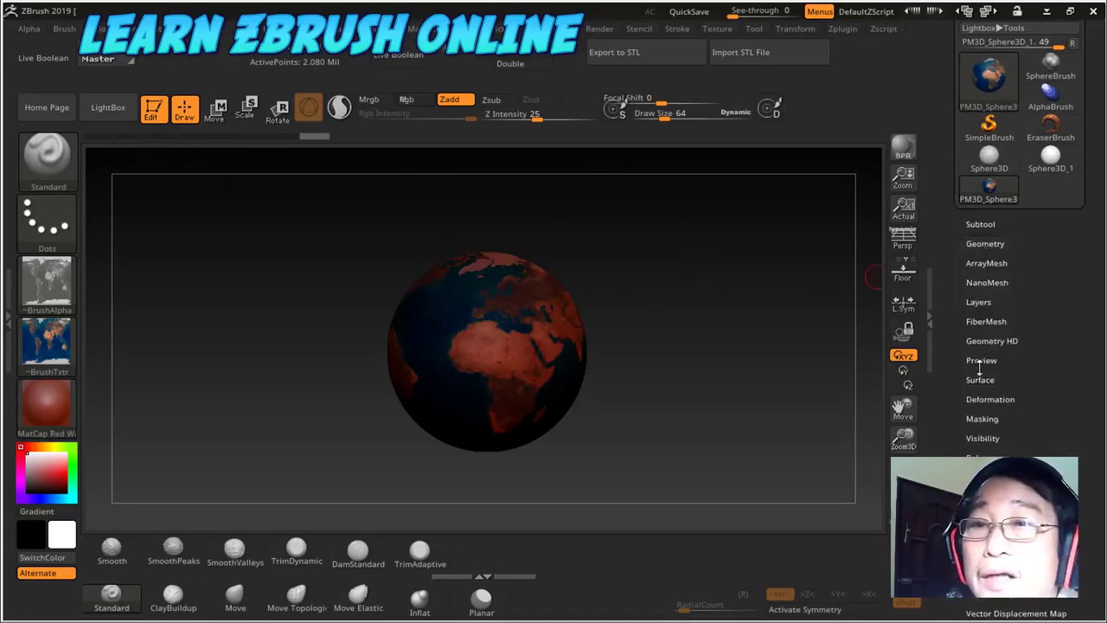
drag(948, 418, 983, 249)
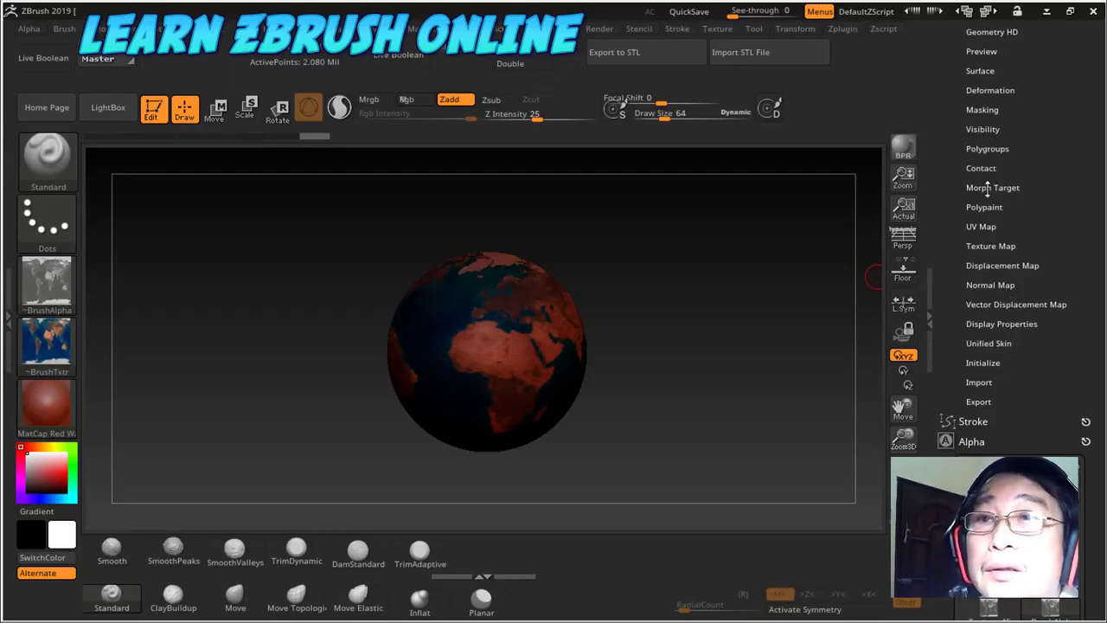
- Turn on ViewMask and scale the globe up slightly with the Move gizmo, returning to Draw
click(982, 109)
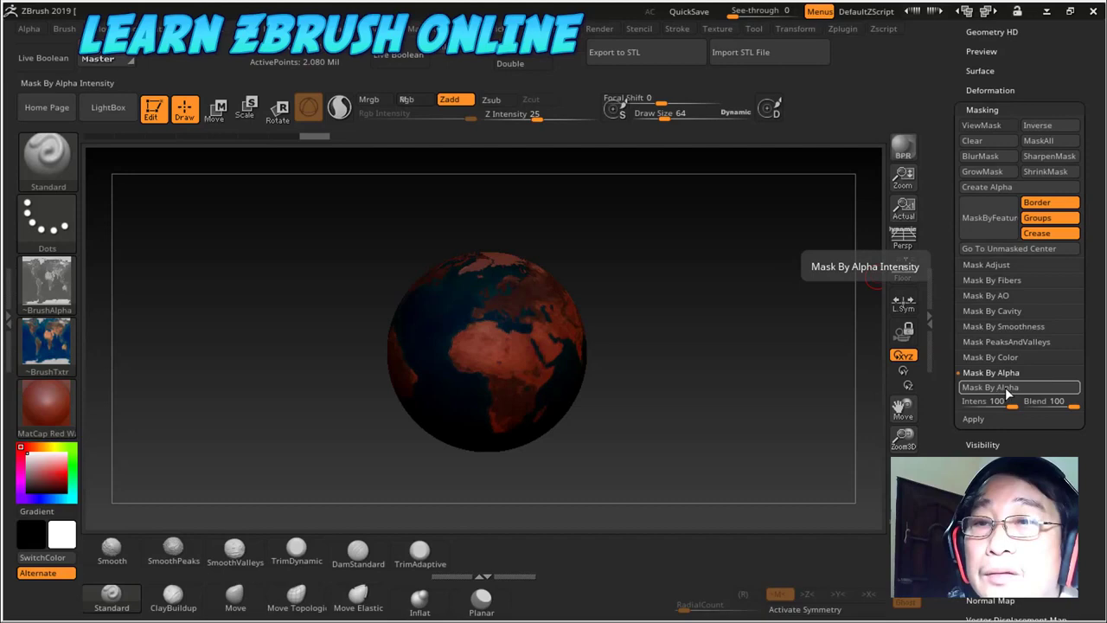
click(1002, 389)
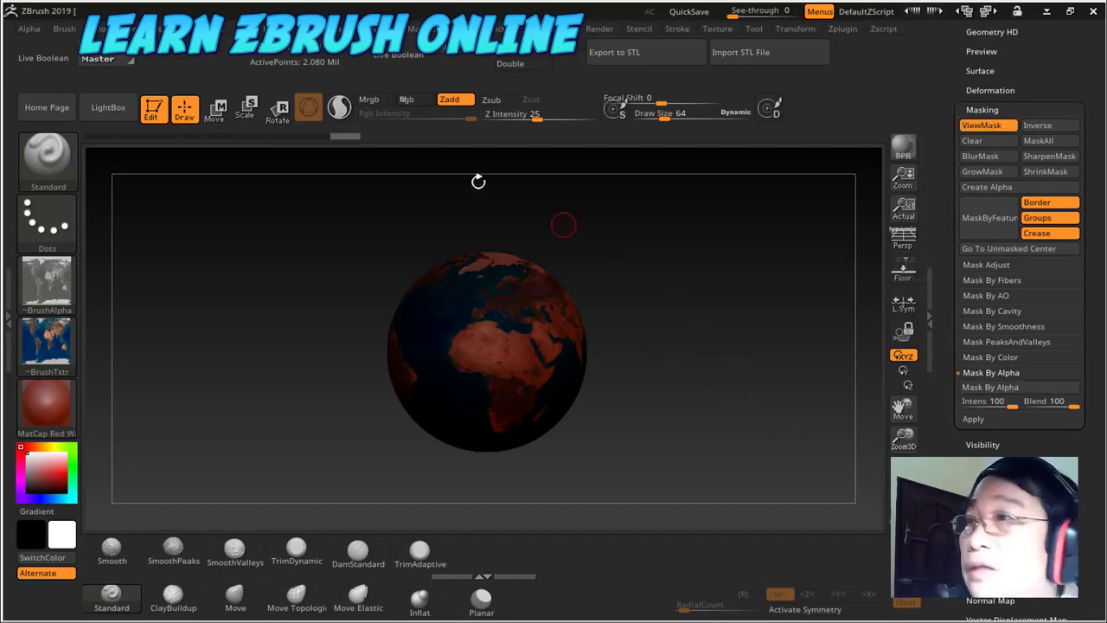
click(214, 118)
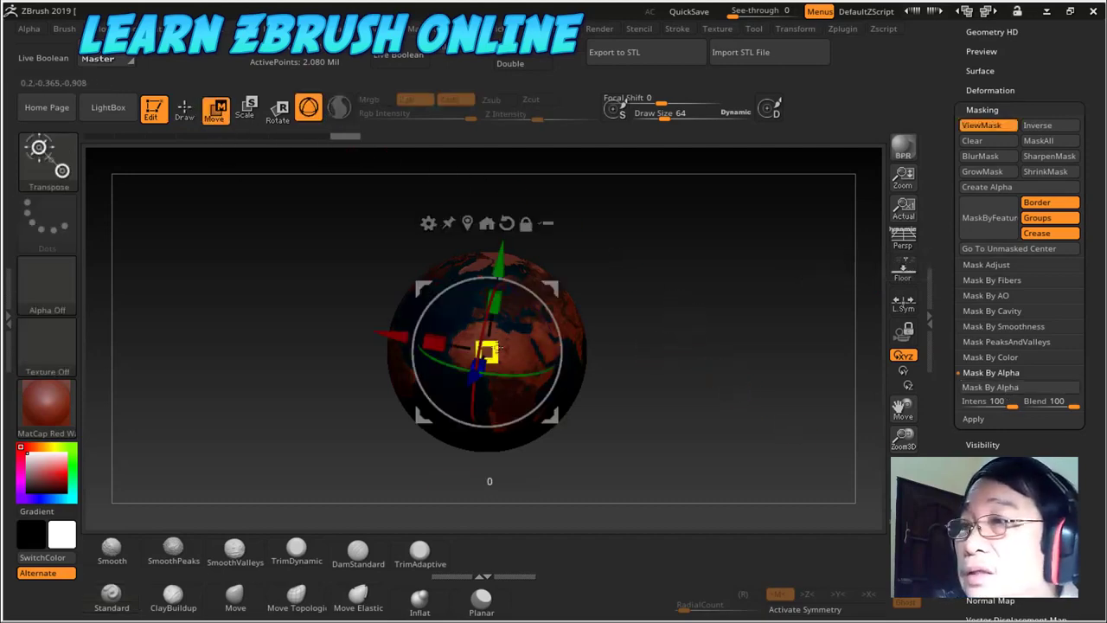
drag(502, 343, 504, 338)
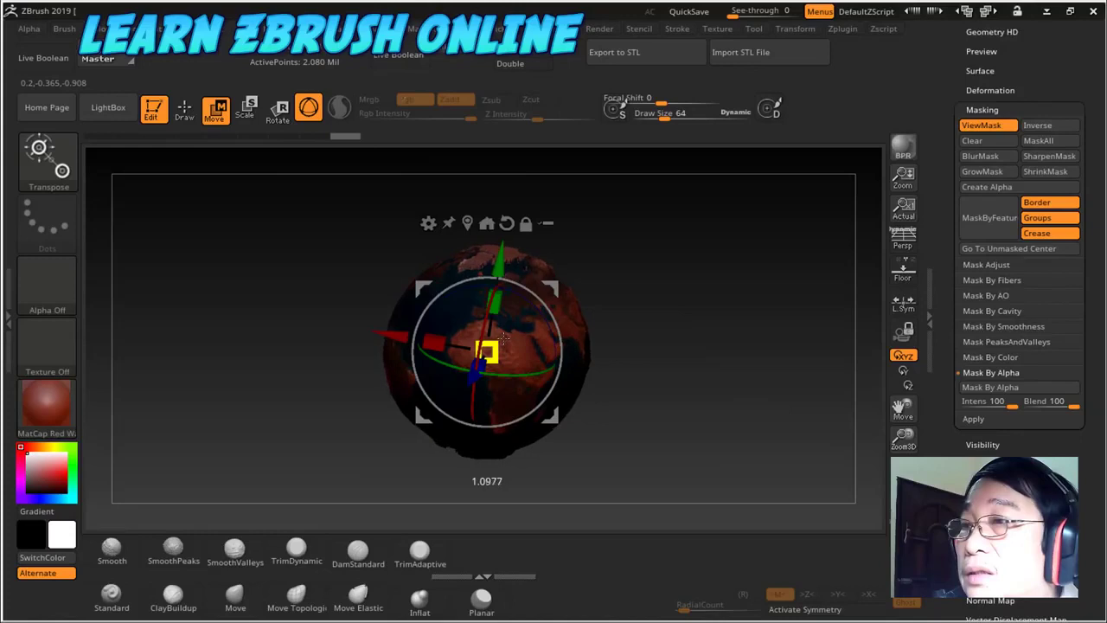
click(184, 110)
- Orbit the globe to inspect South America, Africa, Europe, Asia and the Atlantic
mouse_move(390, 274)
mouse_down()
mouse_move(732, 338)
mouse_move(777, 300)
mouse_move(763, 208)
mouse_move(662, 280)
mouse_move(633, 267)
mouse_move(677, 397)
mouse_move(687, 346)
mouse_move(769, 353)
mouse_move(810, 308)
mouse_move(695, 383)
mouse_move(707, 227)
mouse_move(635, 262)
mouse_move(585, 252)
mouse_move(585, 233)
mouse_move(586, 445)
mouse_move(556, 473)
mouse_up()
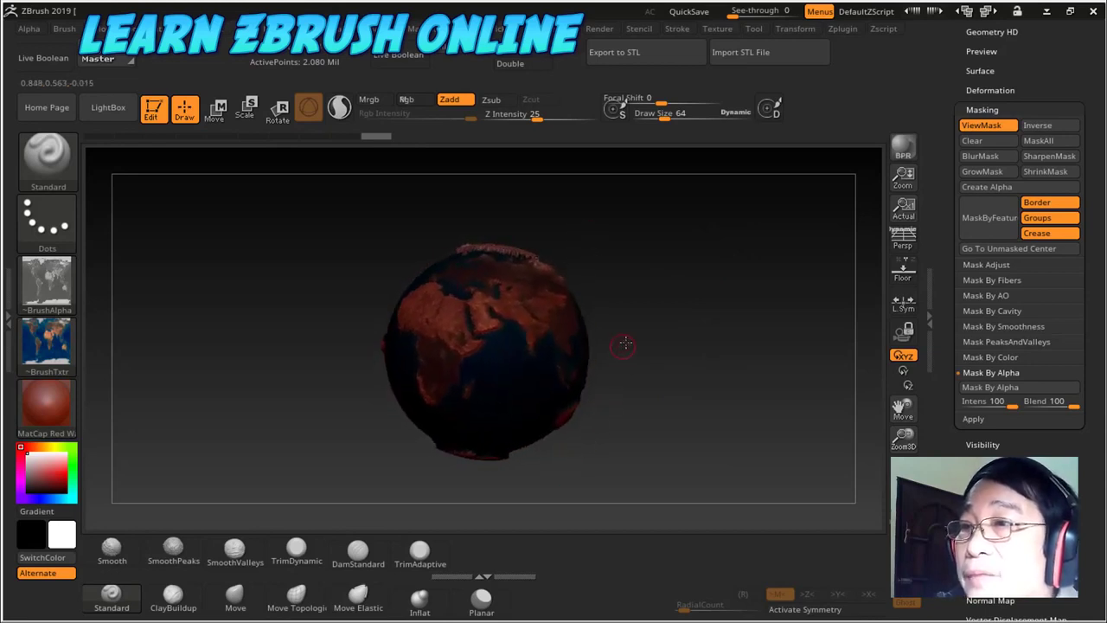
mouse_move(623, 345)
mouse_down()
mouse_move(645, 317)
mouse_move(700, 297)
mouse_move(713, 229)
mouse_move(692, 198)
mouse_move(692, 271)
mouse_up()
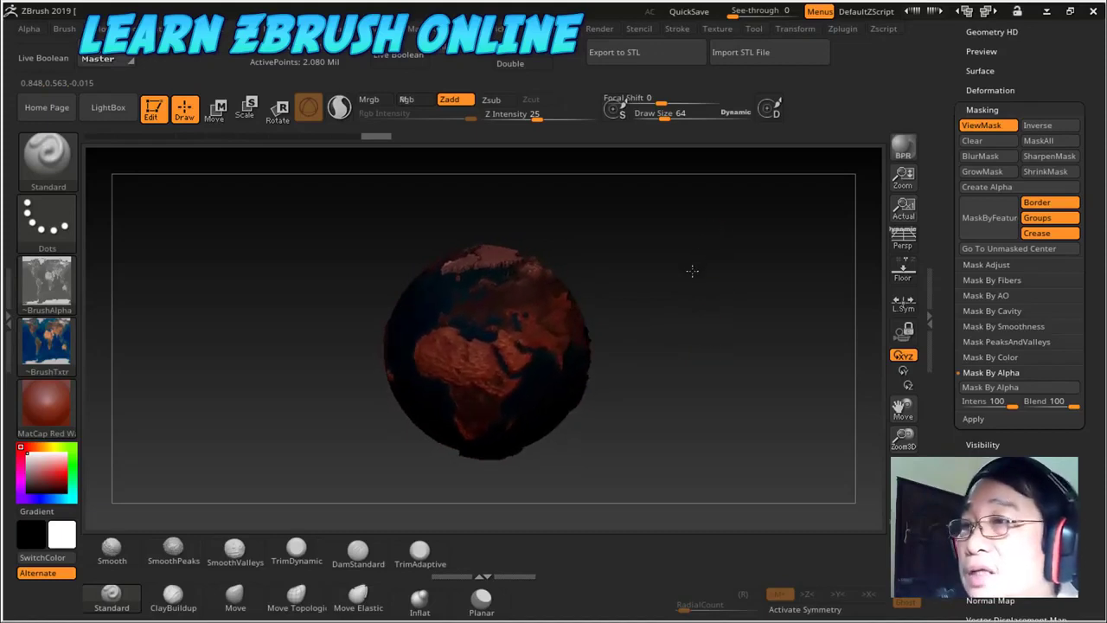
mouse_move(756, 403)
mouse_down()
mouse_move(712, 388)
mouse_move(717, 356)
mouse_move(473, 339)
mouse_up()
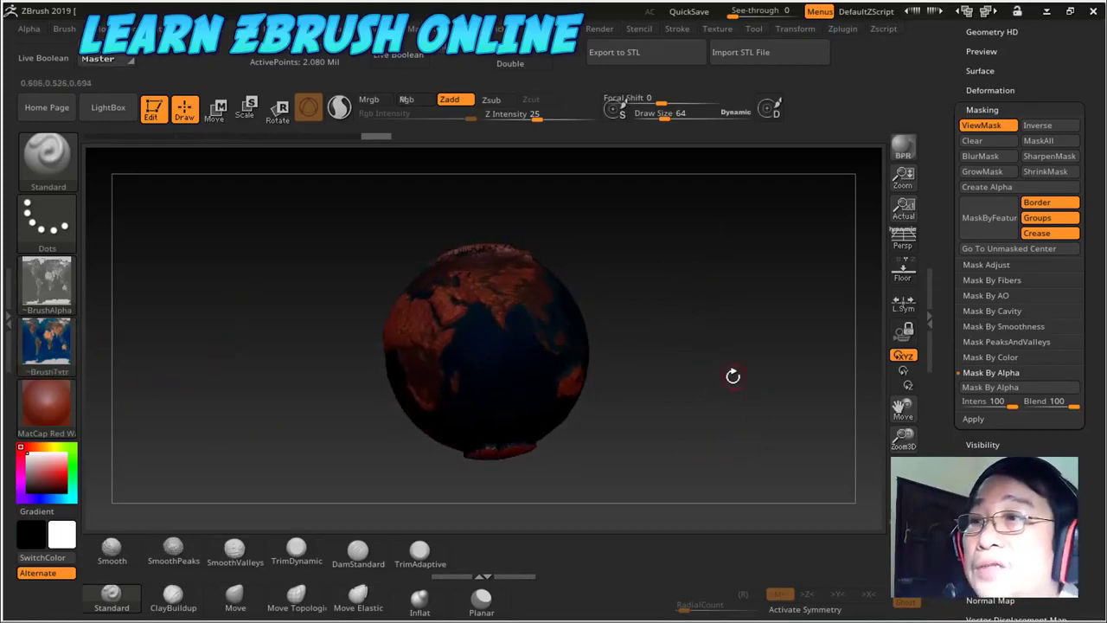
mouse_move(733, 376)
mouse_down()
mouse_move(767, 308)
mouse_move(819, 328)
mouse_up()
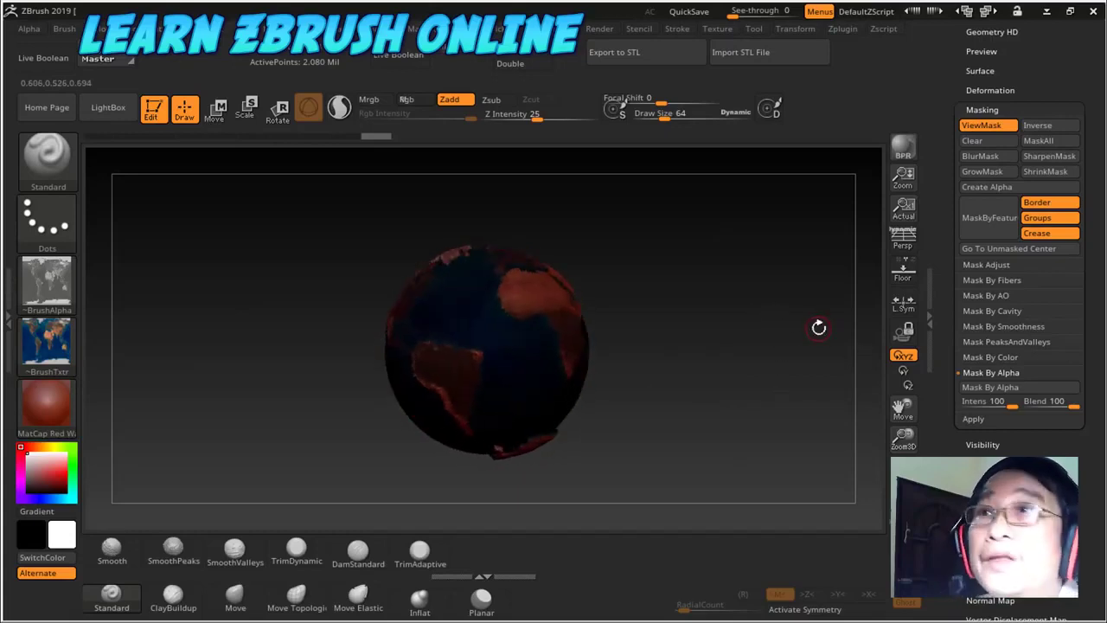